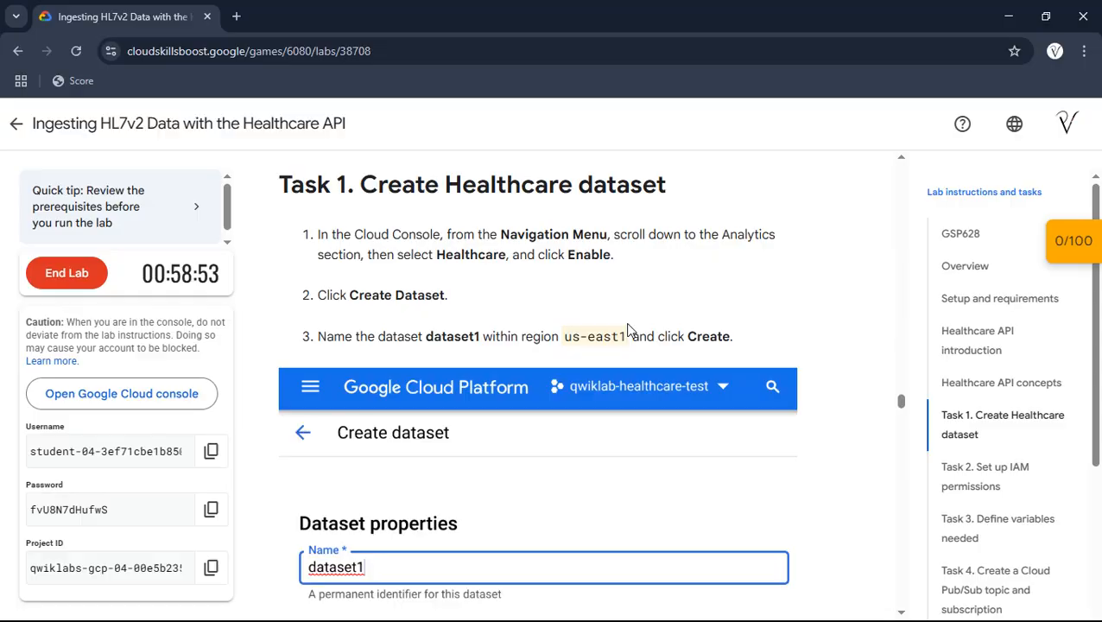
- Switch to the Google Cloud console, open Healthcare from the Analytics section of all products, and enable the Cloud Healthcare API
key("alt+Tab")
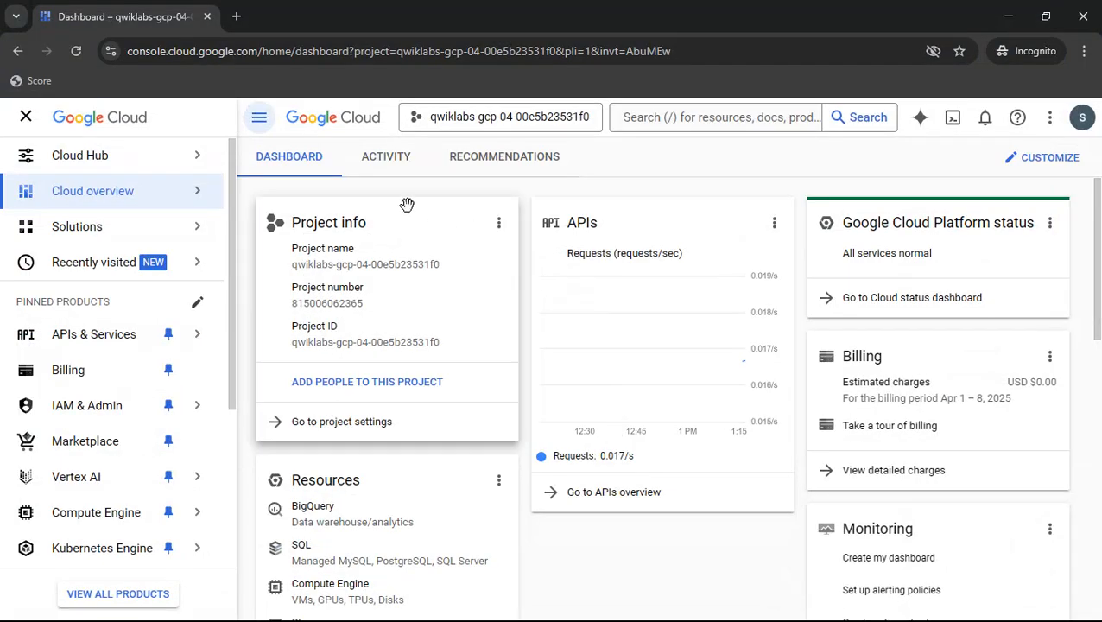
scroll(163, 518, "down", 2)
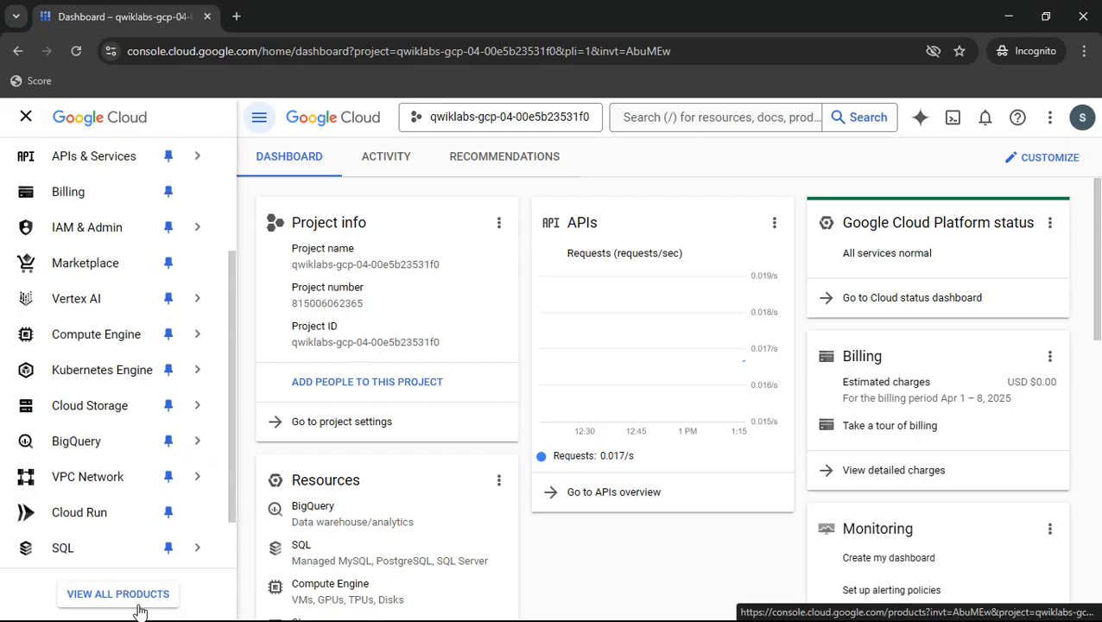
left_click(105, 599)
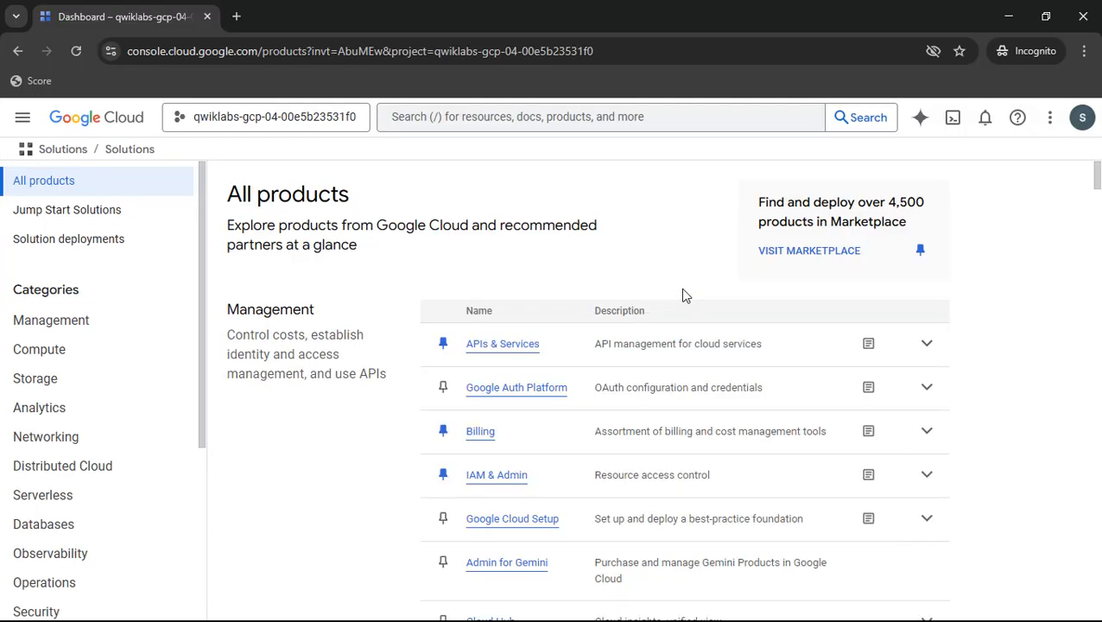
scroll(682, 296, "down", 1)
scroll(682, 295, "down", 10)
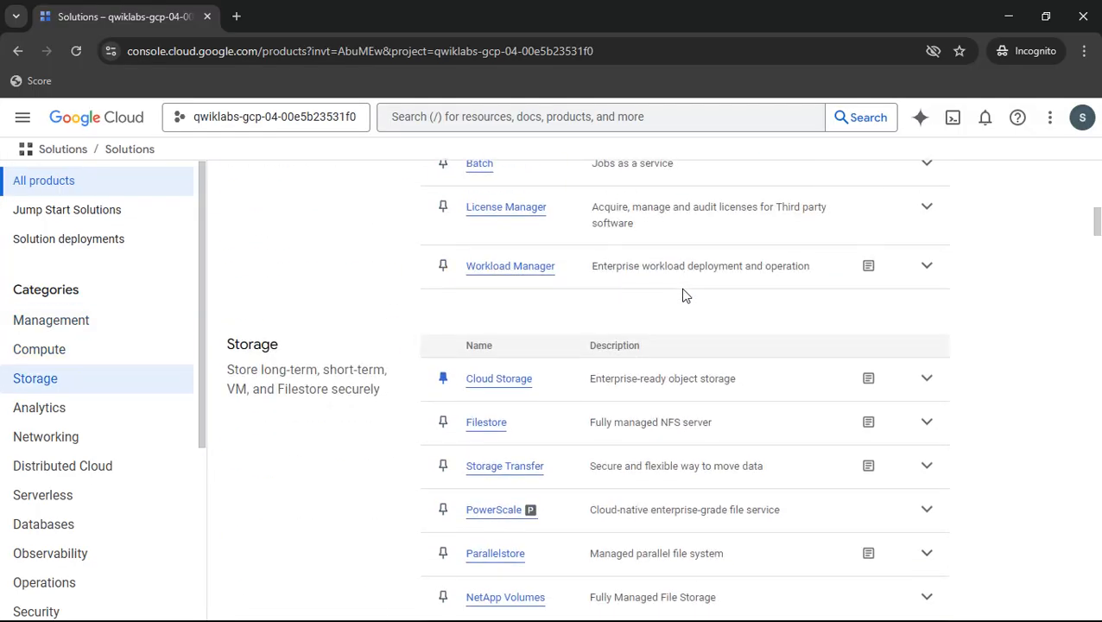
left_click_drag(229, 291, 328, 299)
left_click(328, 297)
scroll(328, 298, "down", 3)
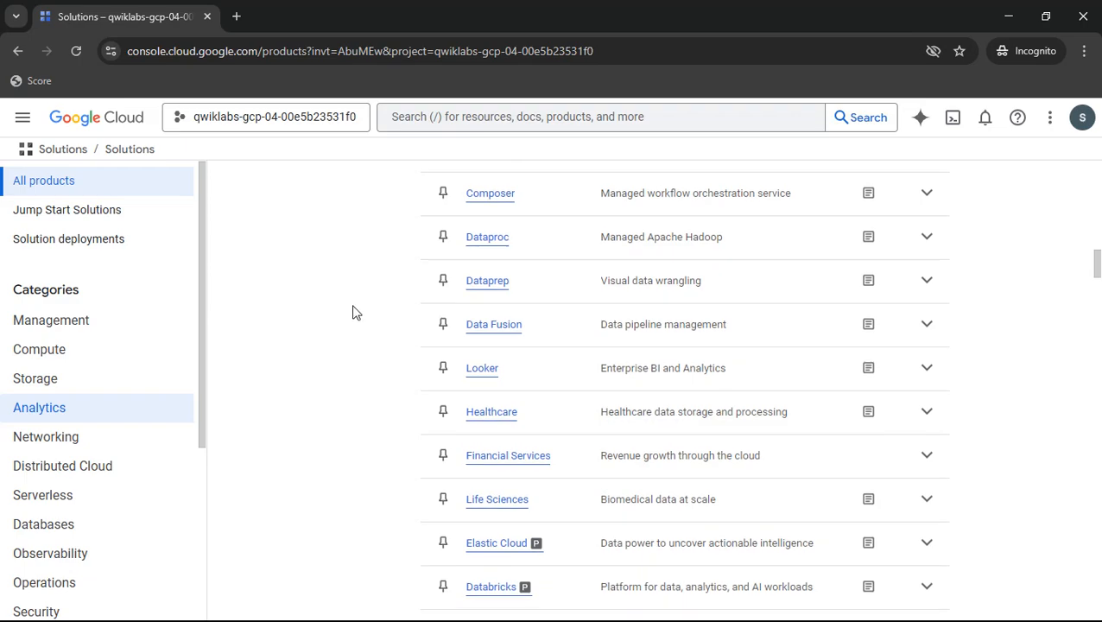
scroll(406, 368, "down", 1)
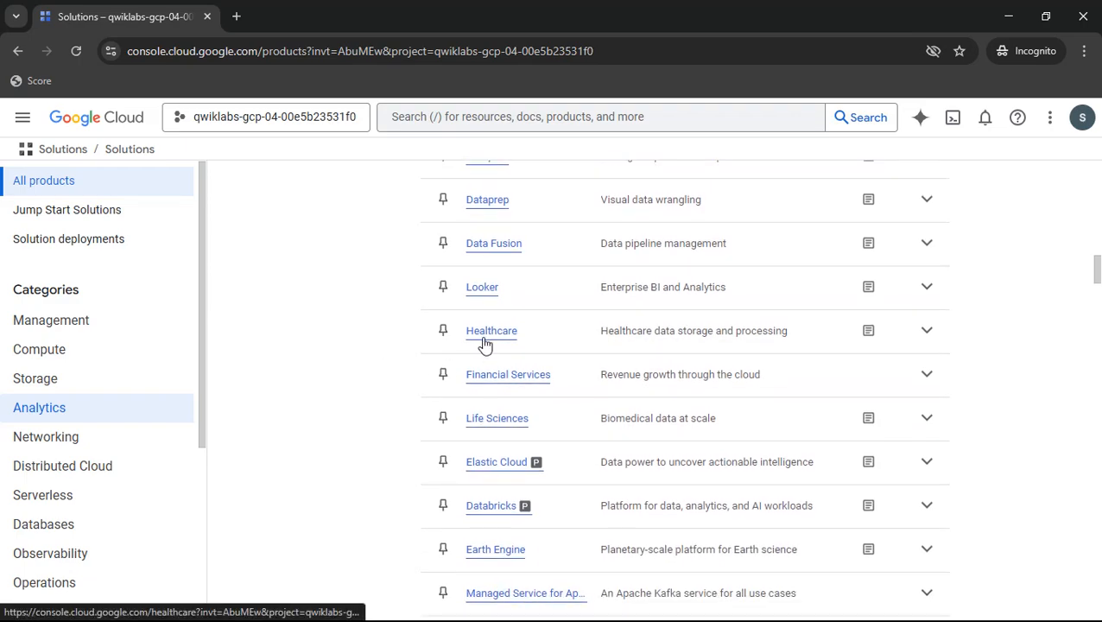
left_click(484, 343)
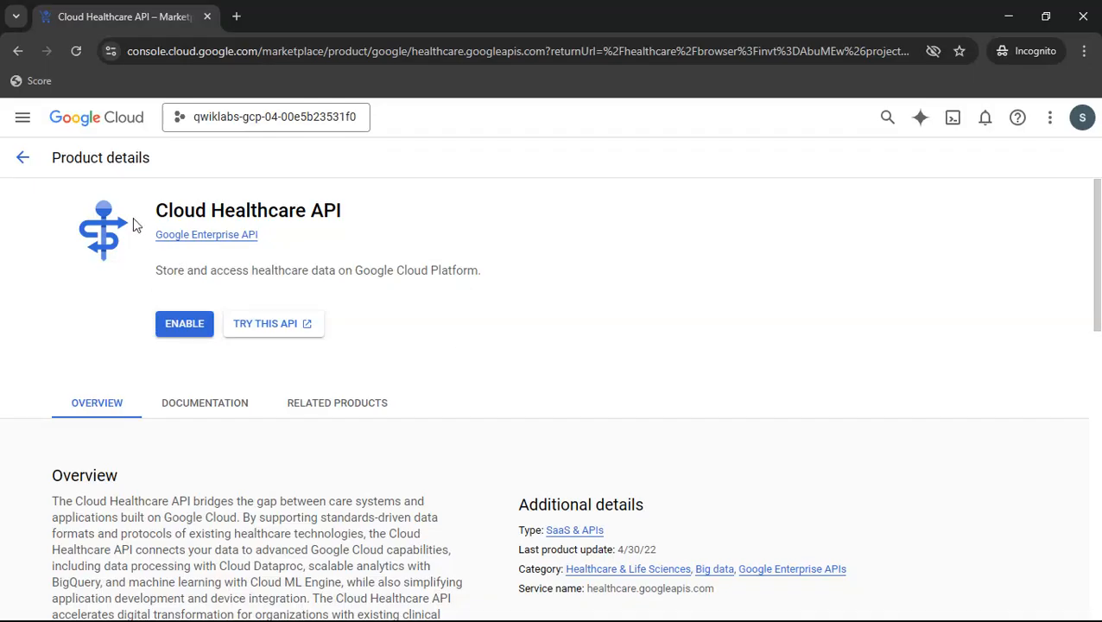
left_click(177, 326)
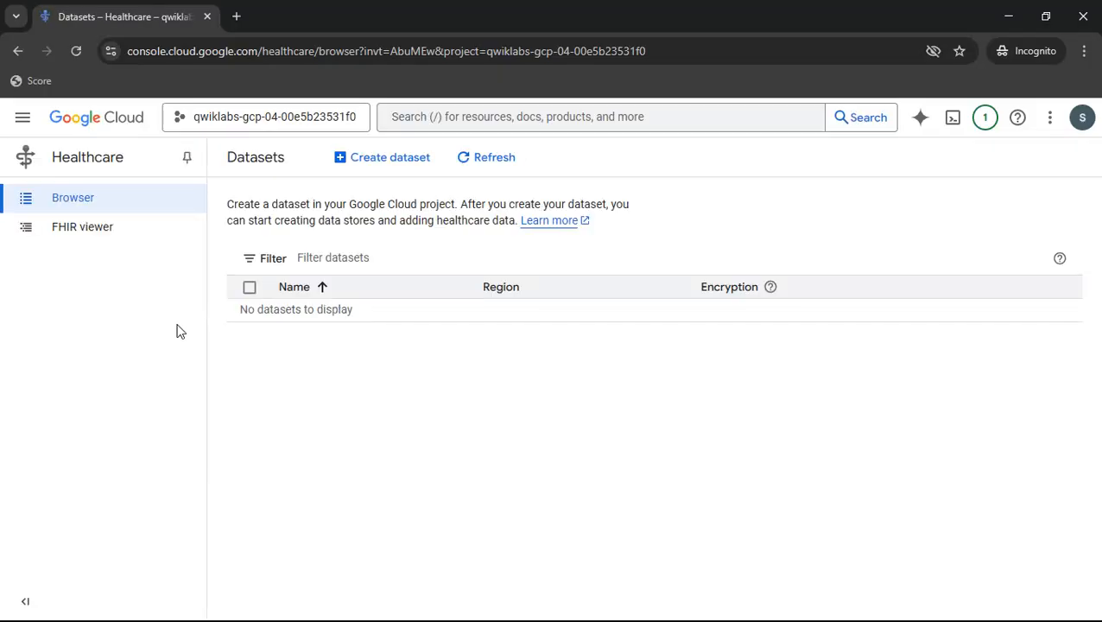
- Start a new Healthcare dataset and name it dataset1, taking the name from the lab instructions
left_click(370, 164)
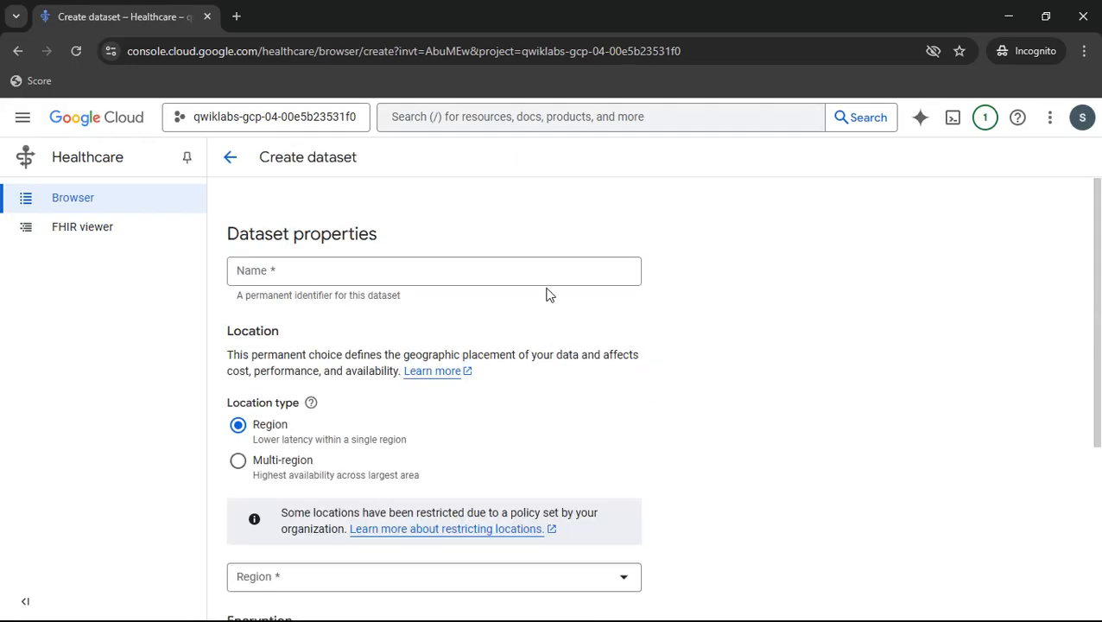
left_click(448, 270)
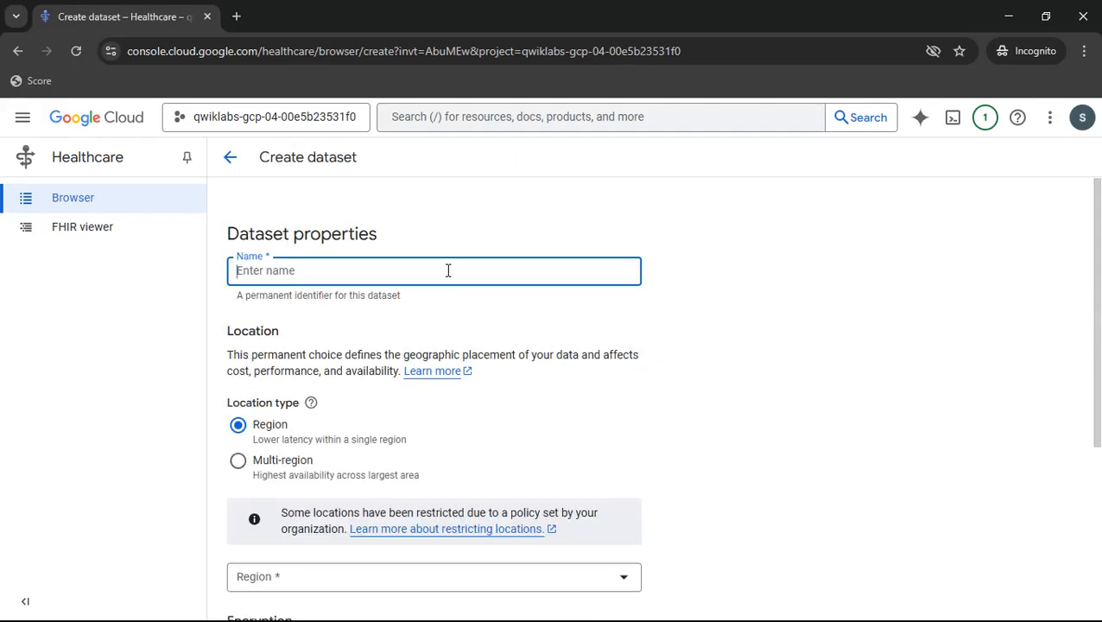
key("alt+Tab")
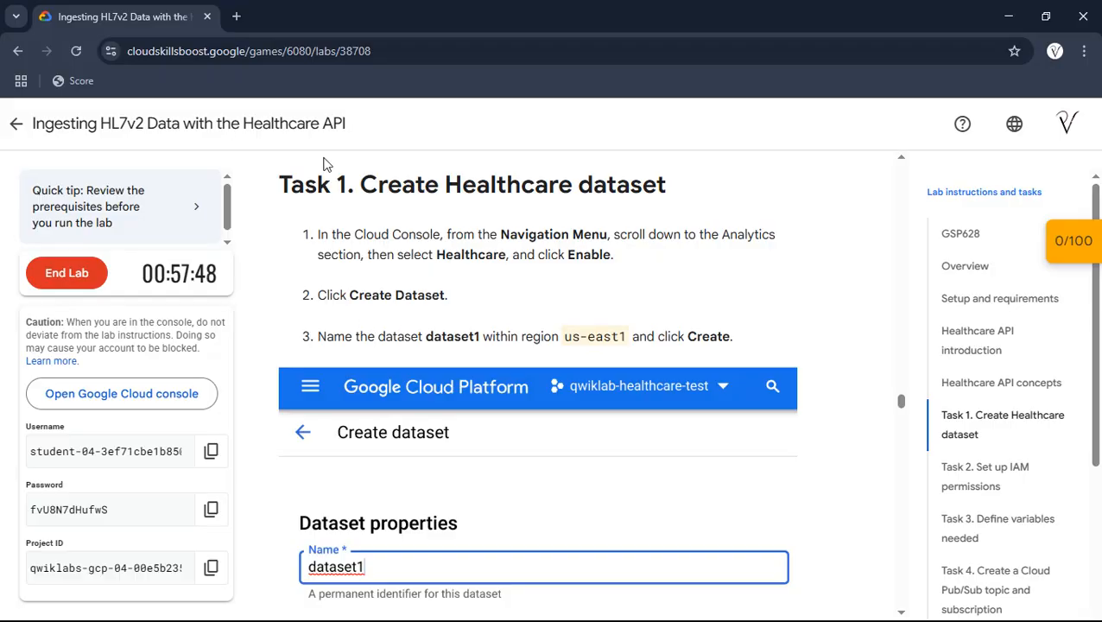
left_click_drag(427, 337, 482, 338)
key("ctrl+c")
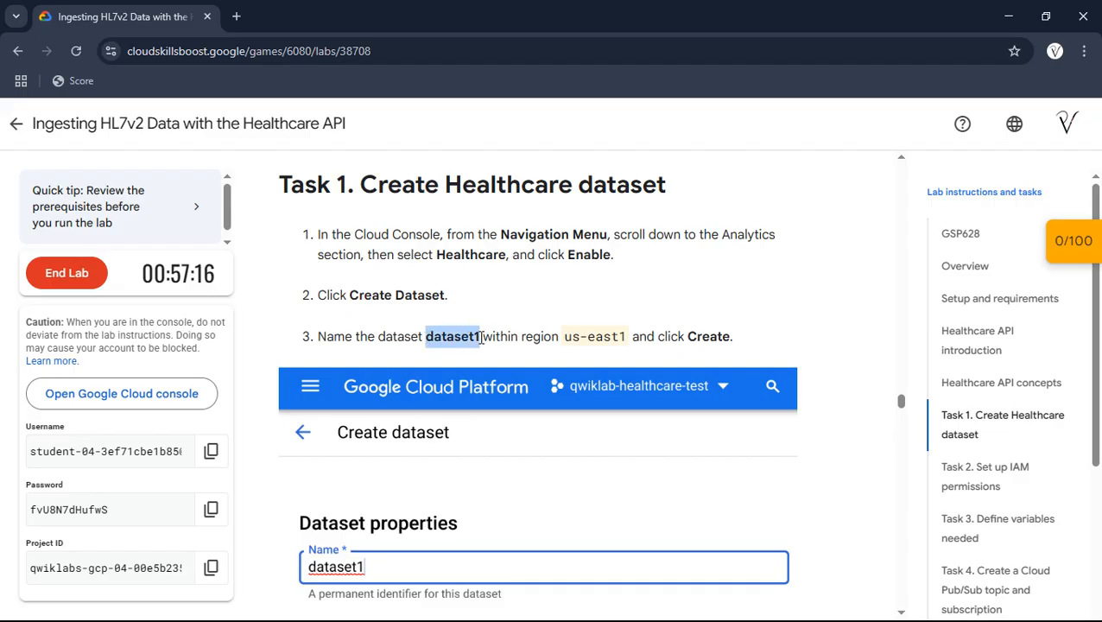
key("alt+Tab")
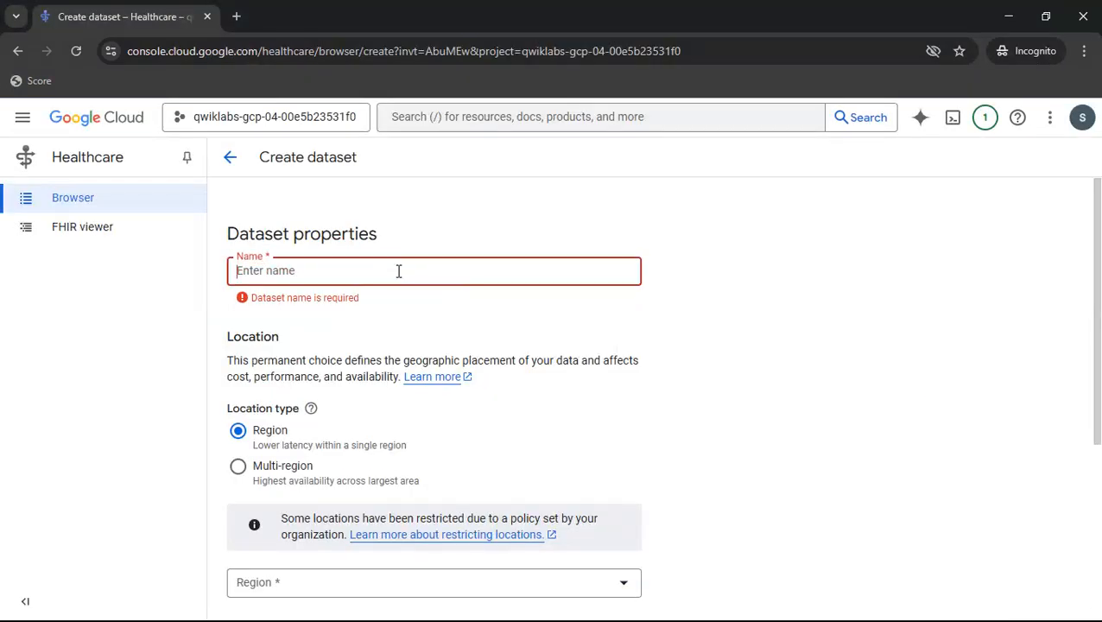
key("ctrl+v")
- Set the dataset's region to us-east1 (South Carolina), as given in the lab instructions, and create the dataset
key("alt+Tab")
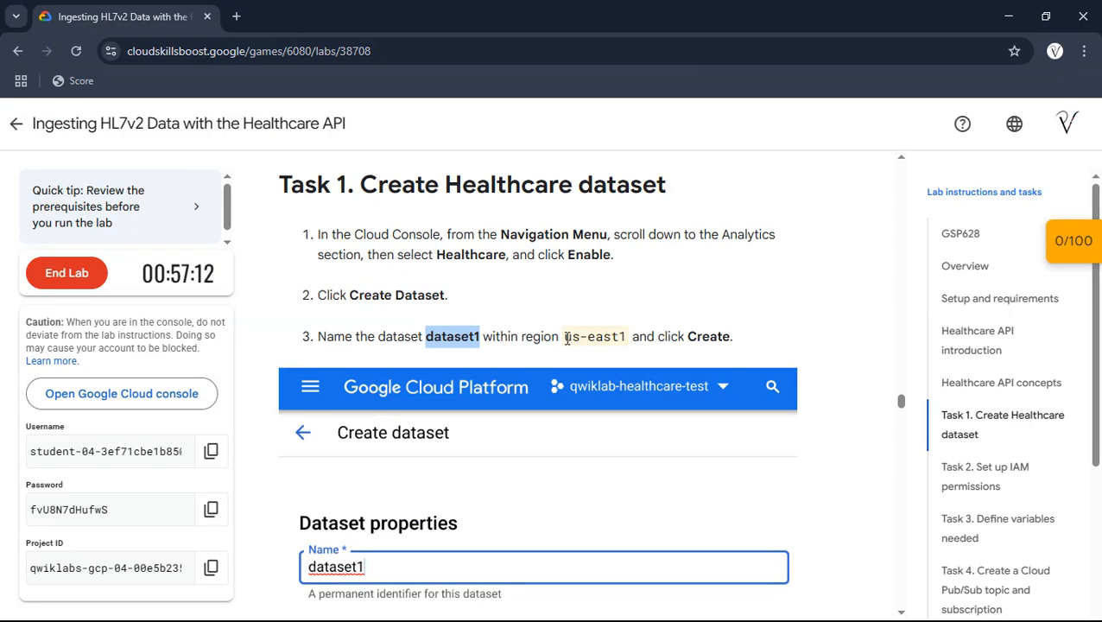
left_click_drag(566, 338, 628, 338)
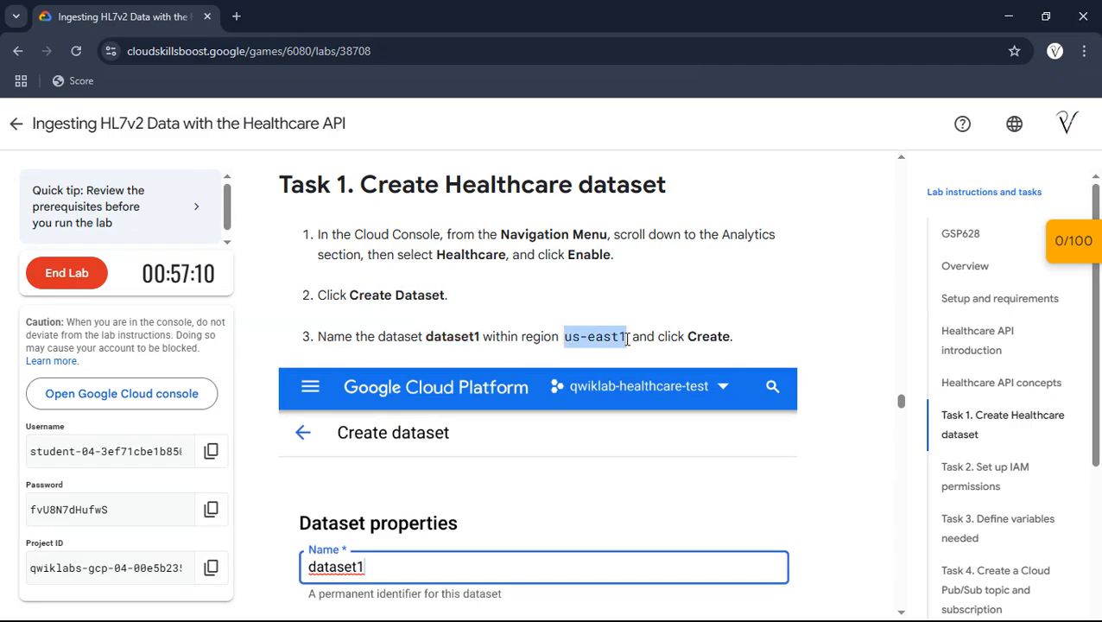
key("alt+Tab")
scroll(501, 346, "down", 3)
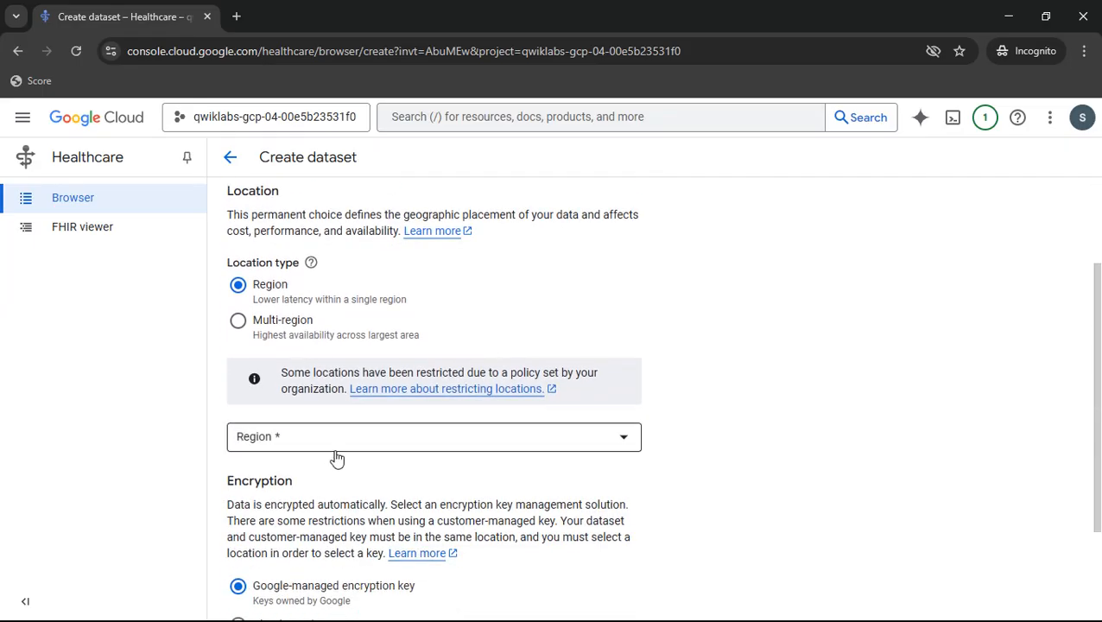
left_click(336, 449)
left_click(408, 523)
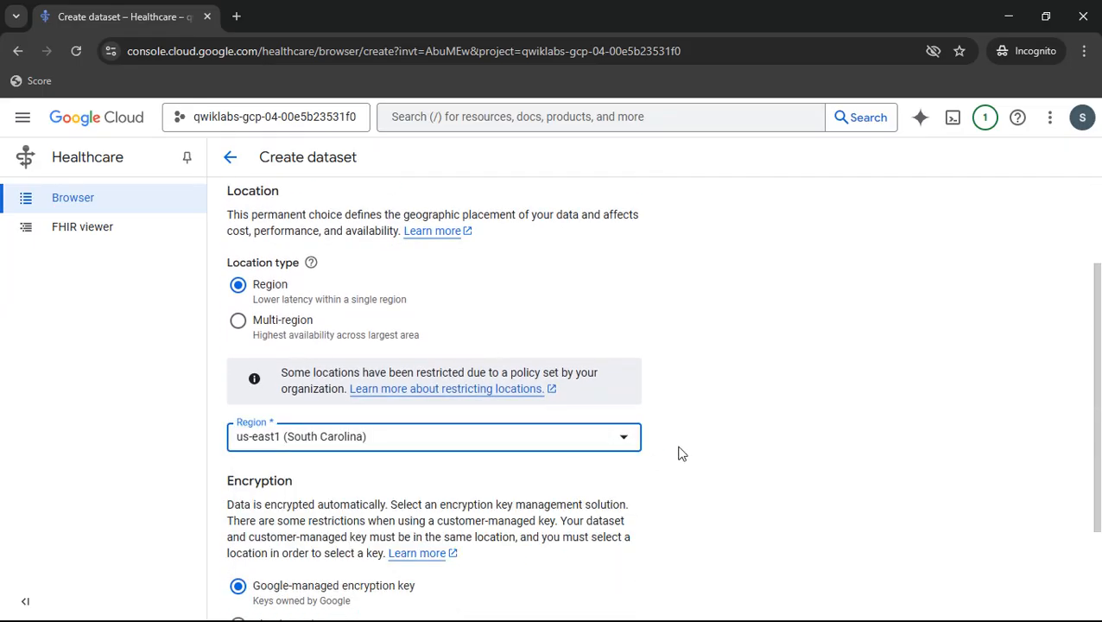
scroll(679, 452, "down", 2)
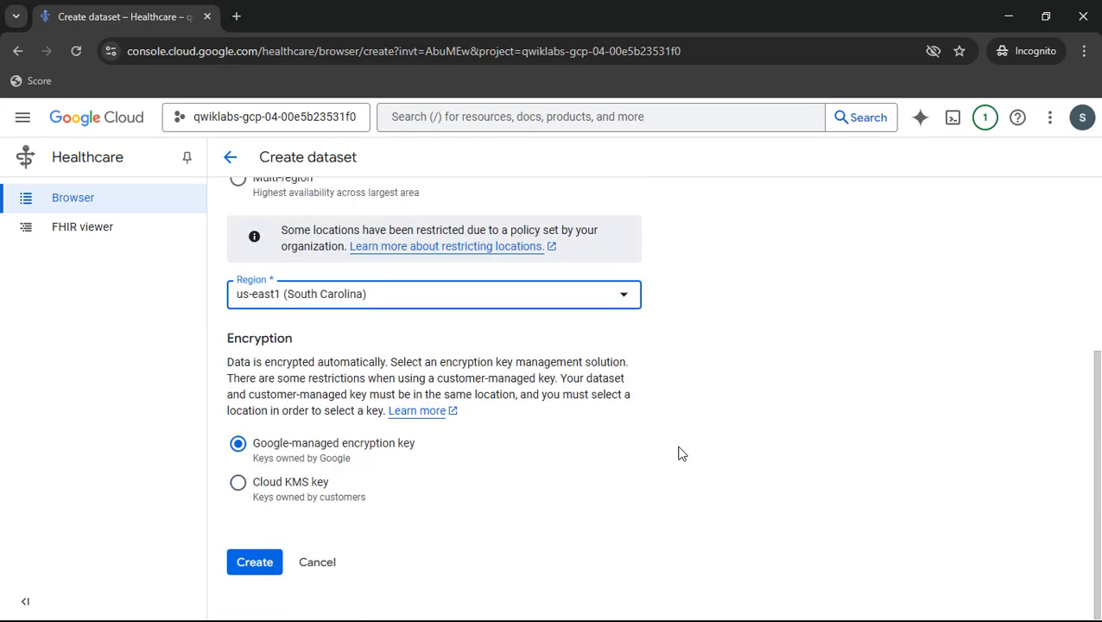
left_click(256, 566)
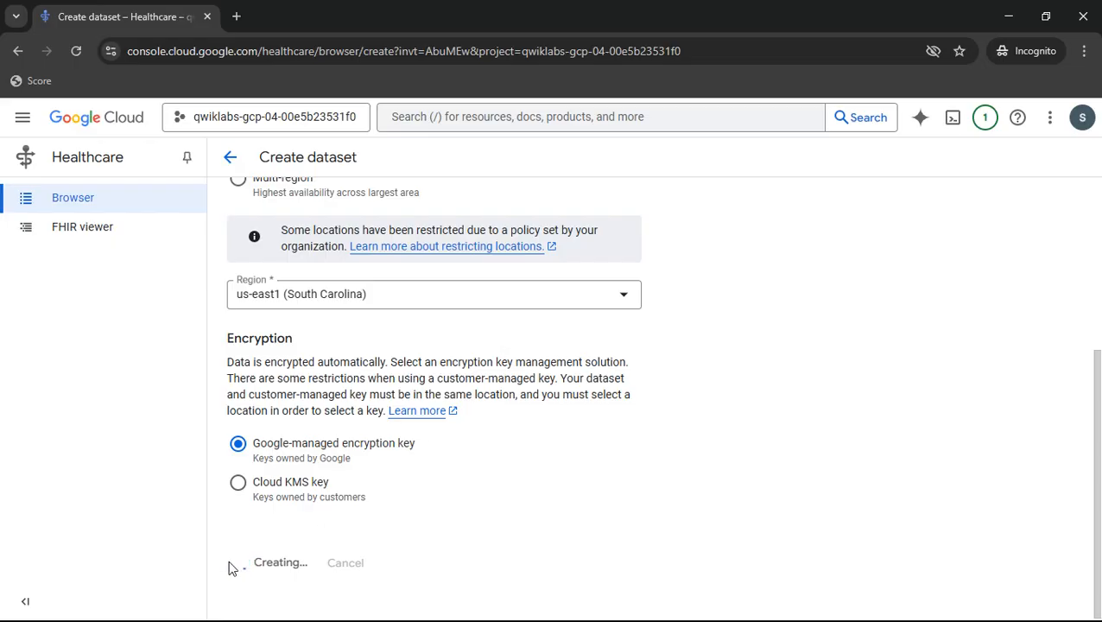
scroll(394, 396, "up", 3)
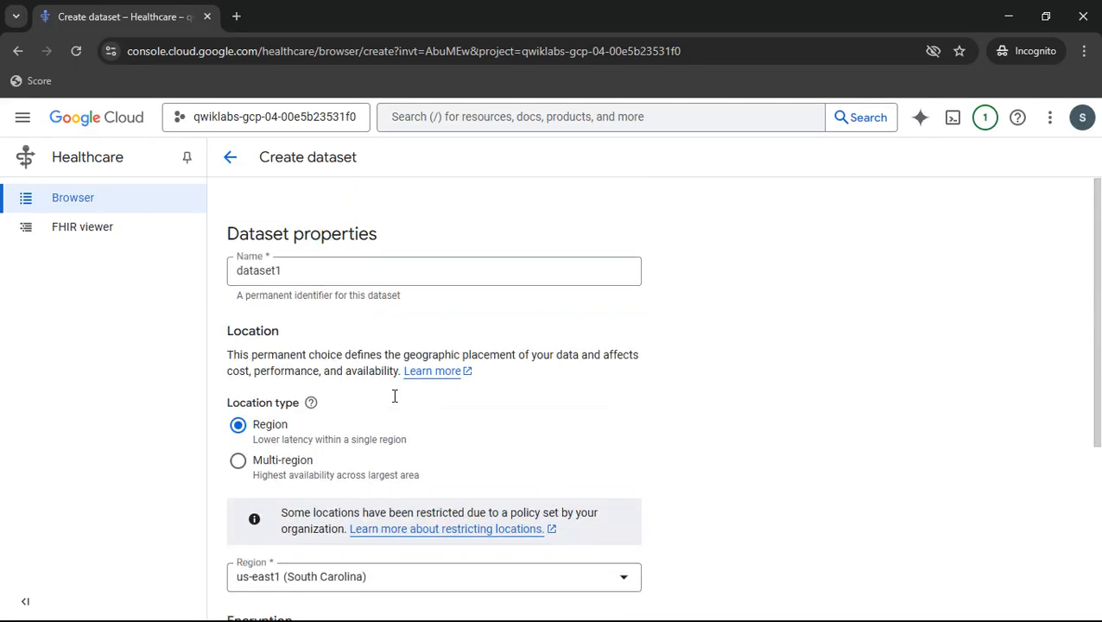
scroll(351, 359, "down", 3)
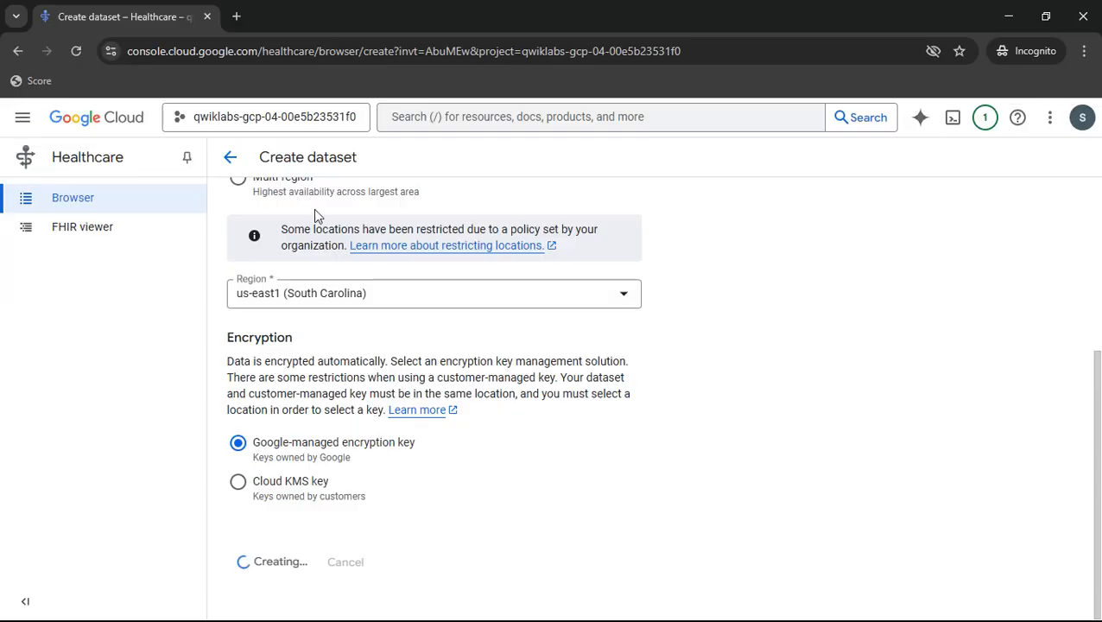
key("alt+Tab")
scroll(654, 253, "down", 3)
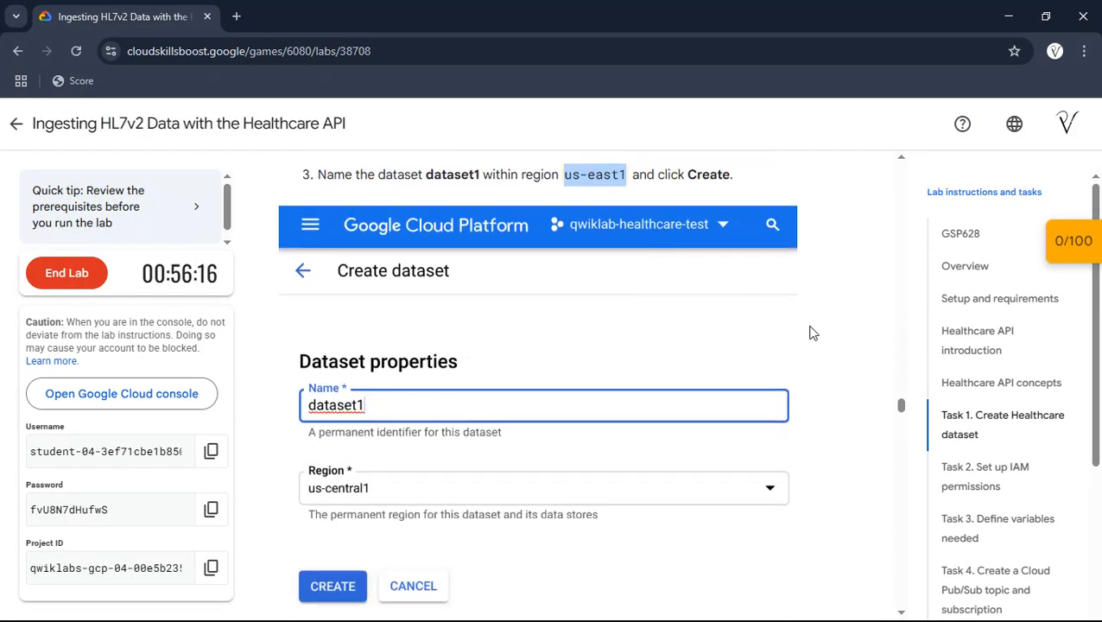
key("alt+Tab")
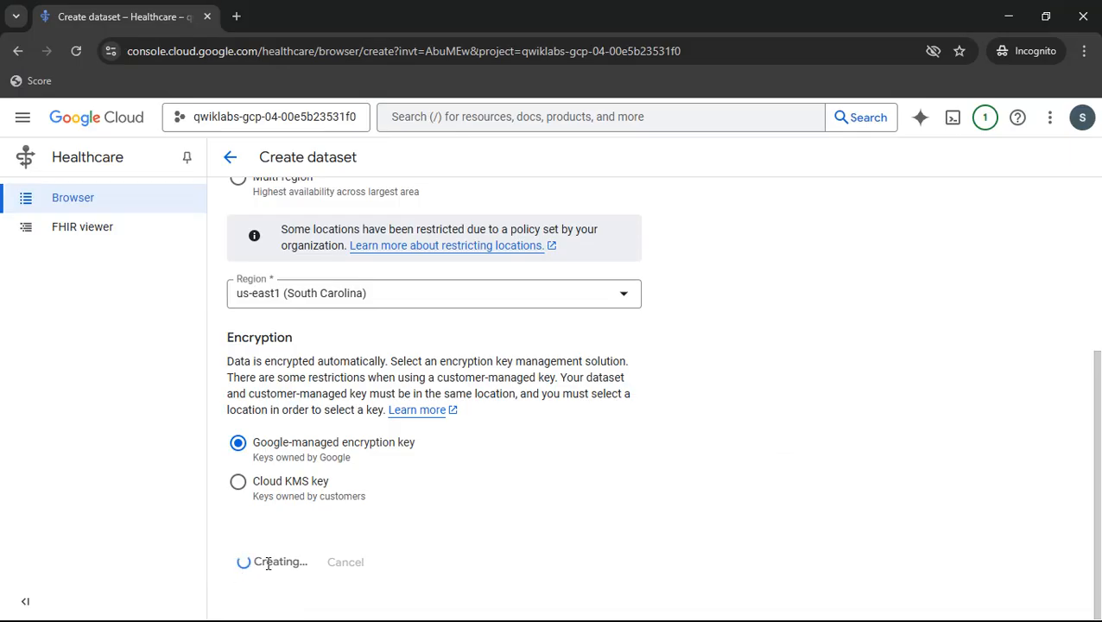
- Return to the lab instructions and go to the section "Task 2. Set up IAM permissions"
key("alt+Tab")
scroll(739, 416, "down", 1)
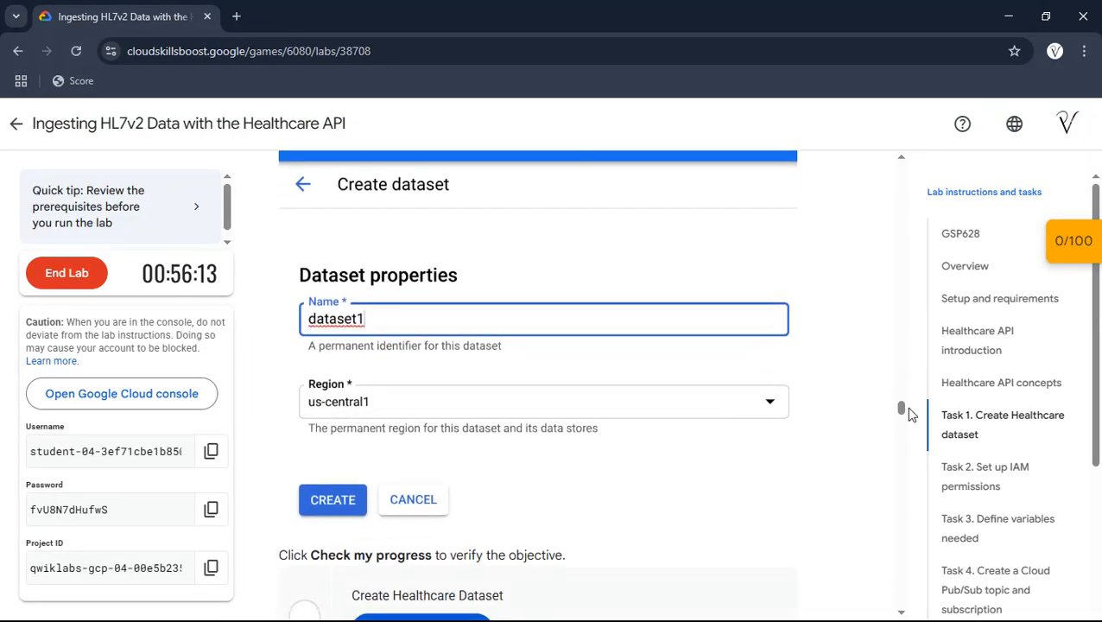
left_click(990, 476)
- Open the IAM page of IAM & Admin from the Google Cloud console in a separate browser tab
key("alt+Tab")
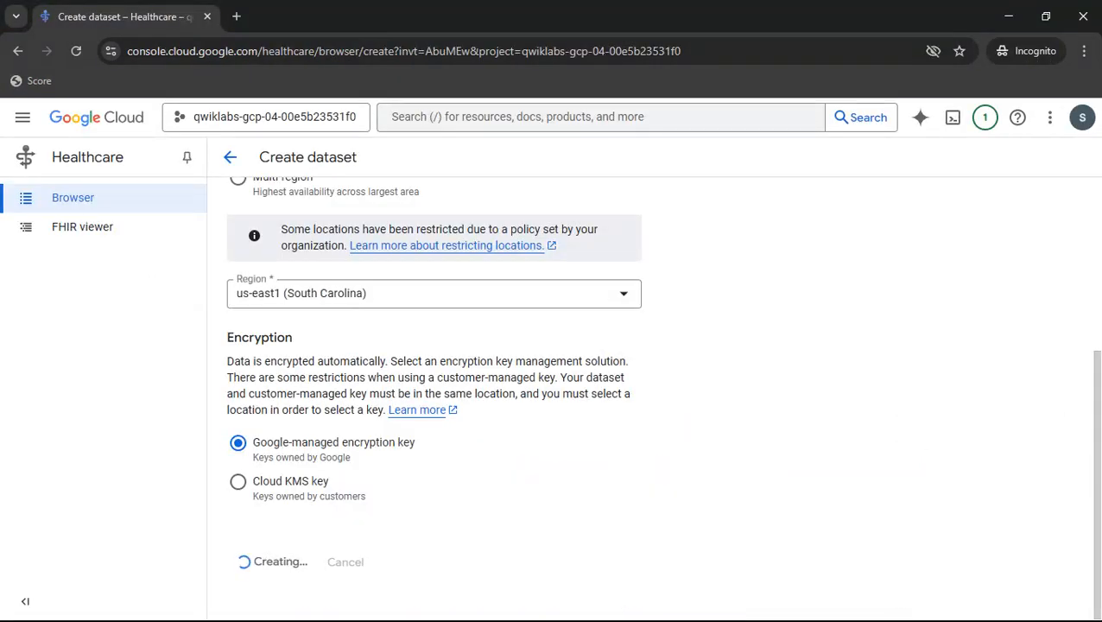
left_click(22, 116)
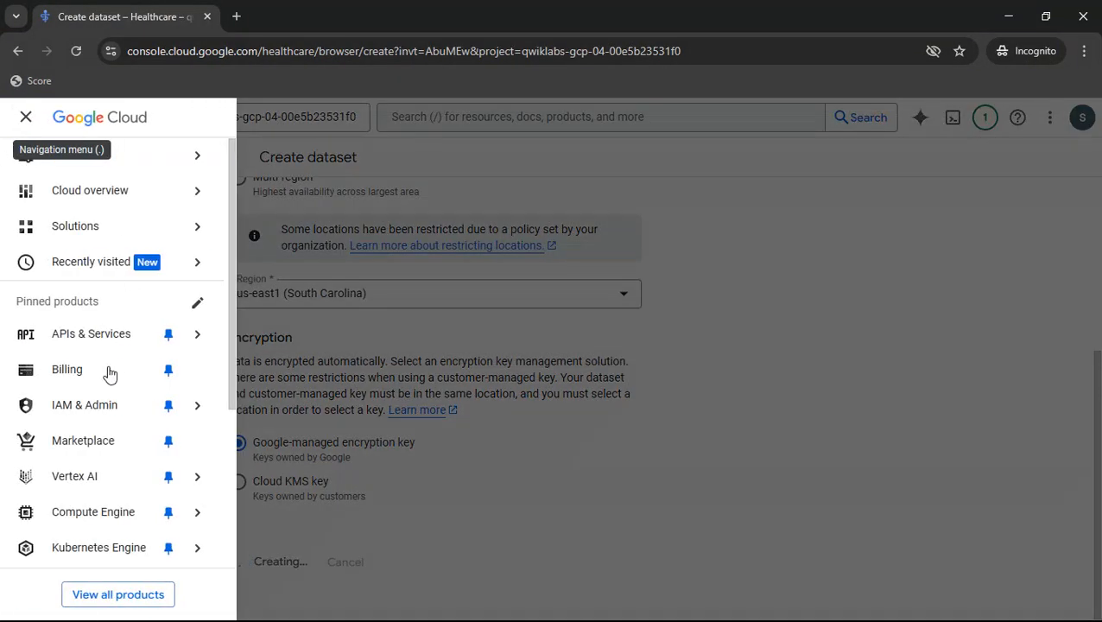
mouse_move(72, 412)
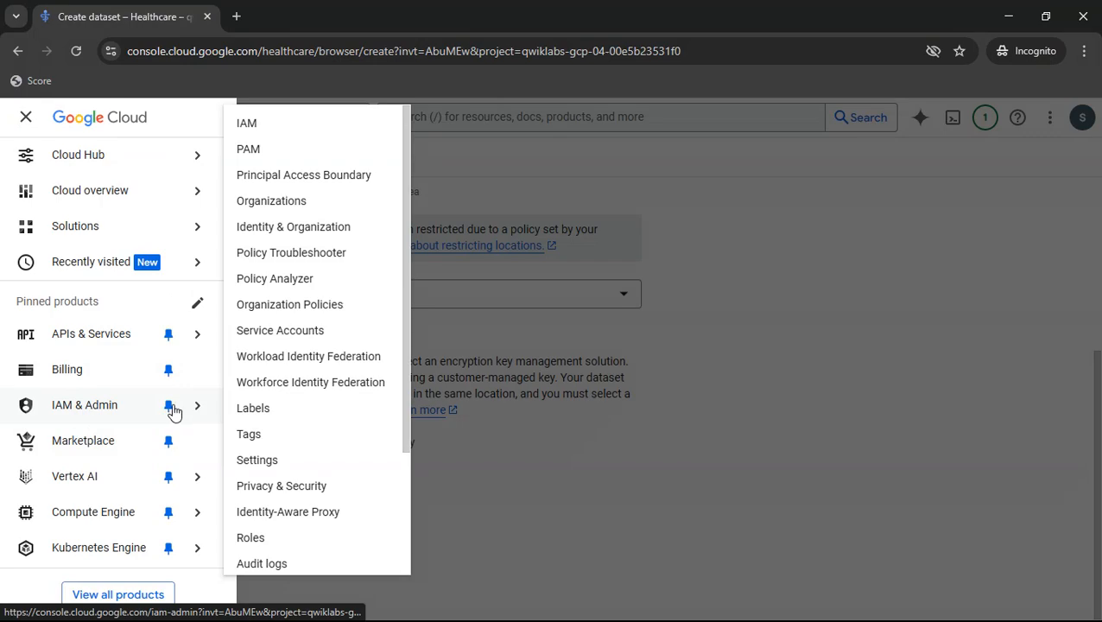
middle_click(310, 121)
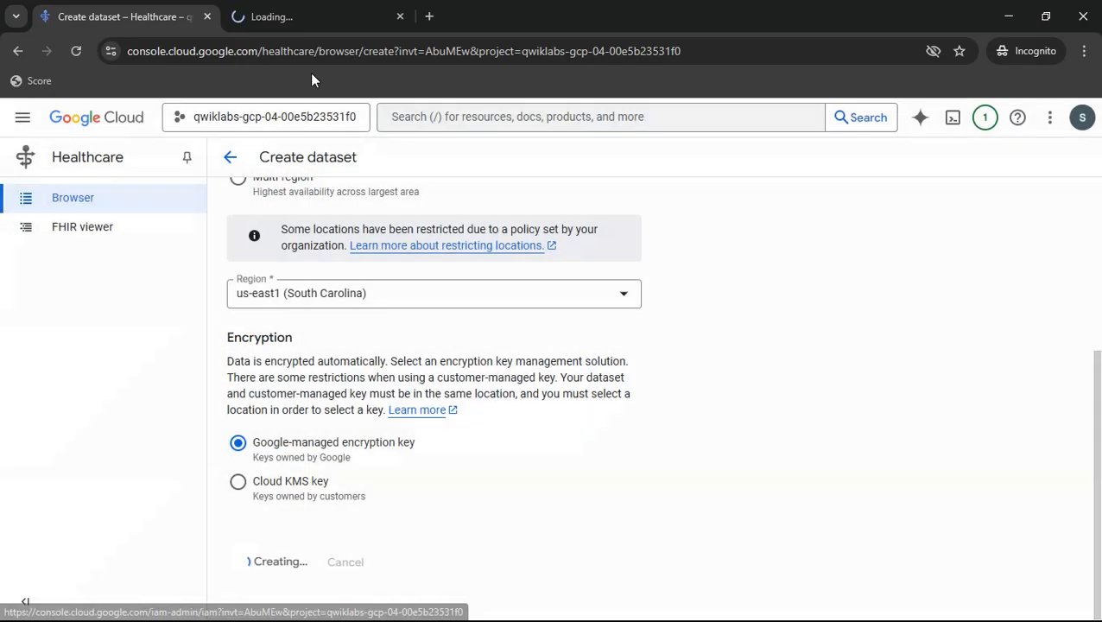
left_click(341, 10)
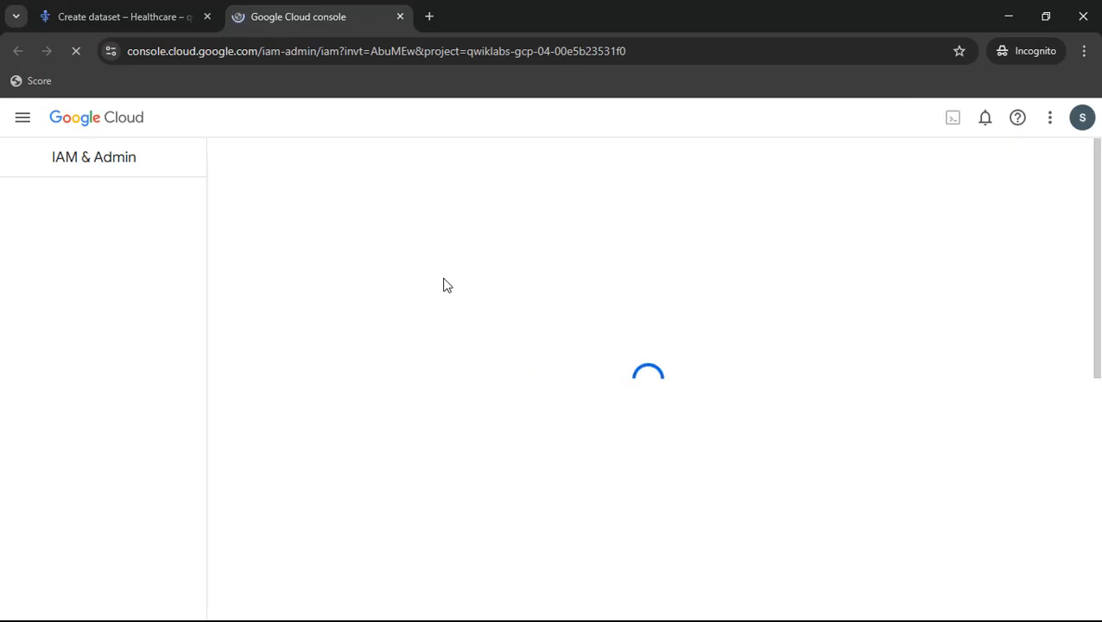
- Consult the lab's Task 2 instructions, include Google-provided role grants in the project's IAM permissions, and close the Learn tutorial
key("alt+Tab")
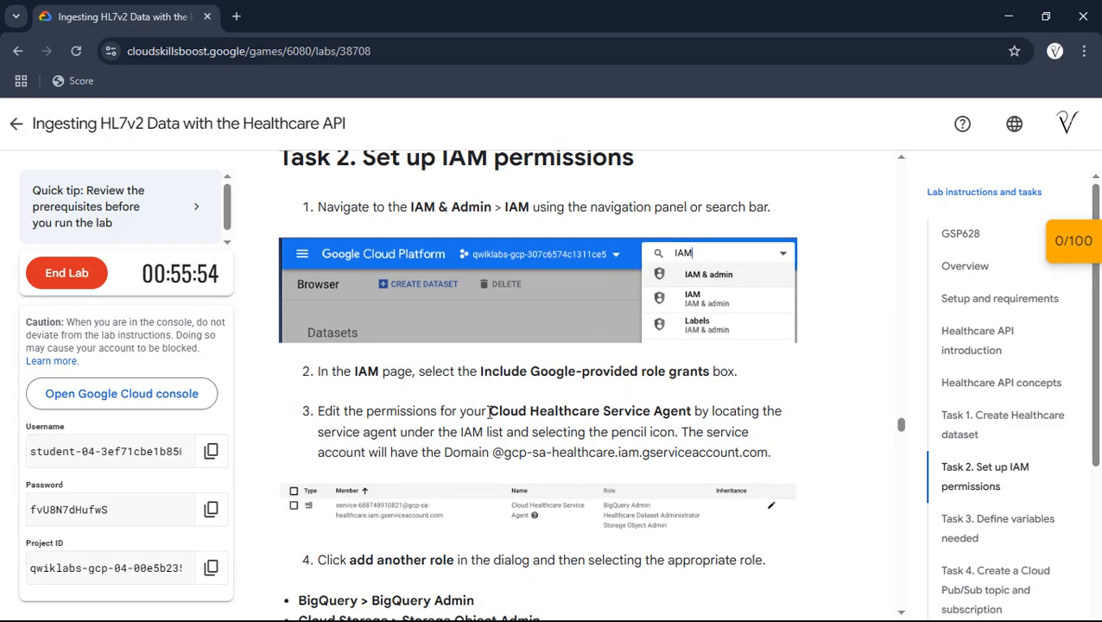
left_click_drag(490, 412, 689, 415)
key("alt+Tab")
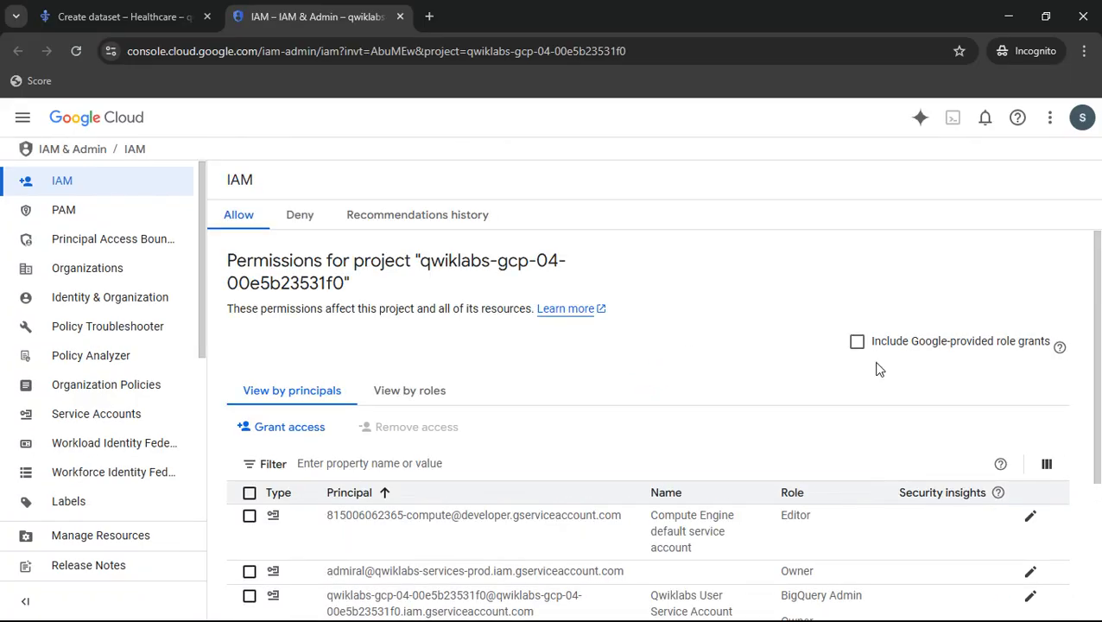
left_click_drag(881, 342, 995, 345)
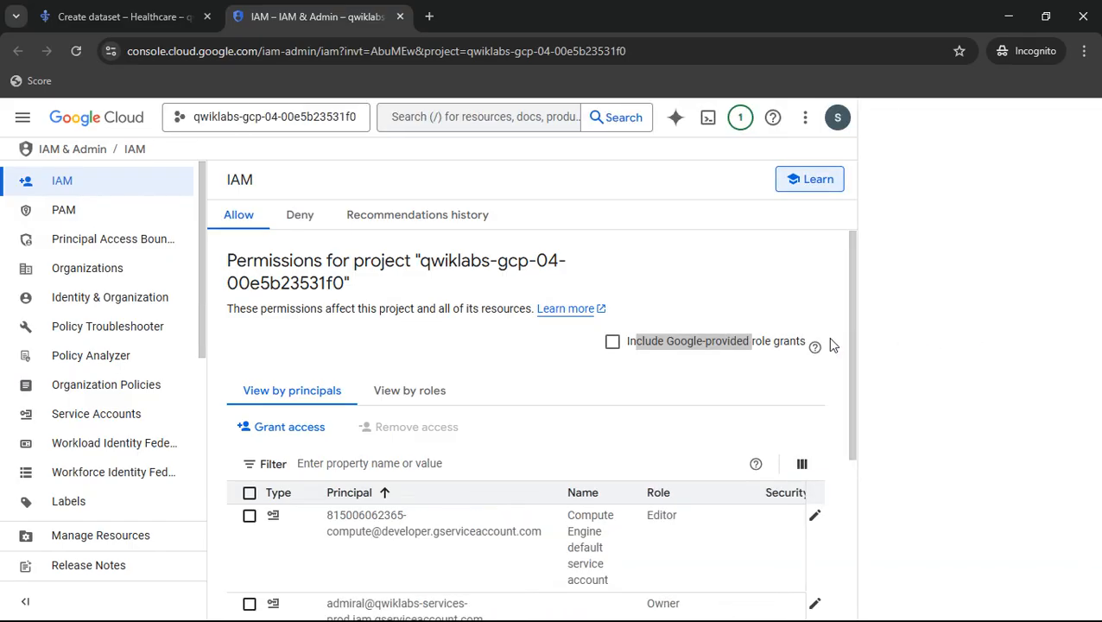
left_click(611, 341)
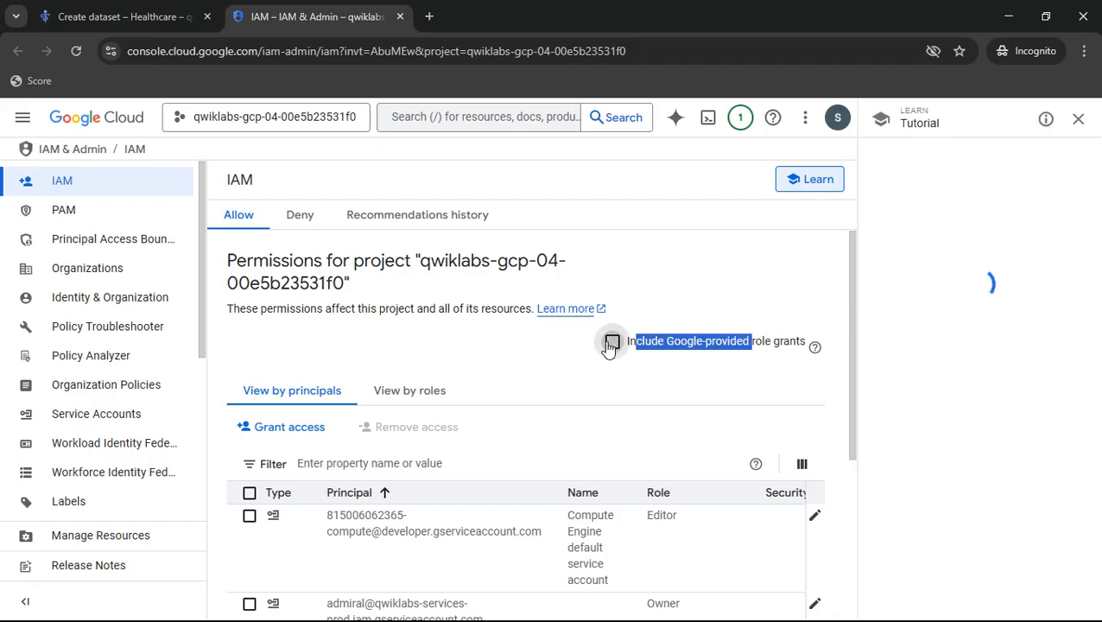
left_click(1079, 125)
- Consult the lab instructions, locate the Cloud Healthcare Service Agent among the IAM principals, and open its permissions for editing
scroll(764, 366, "down", 2)
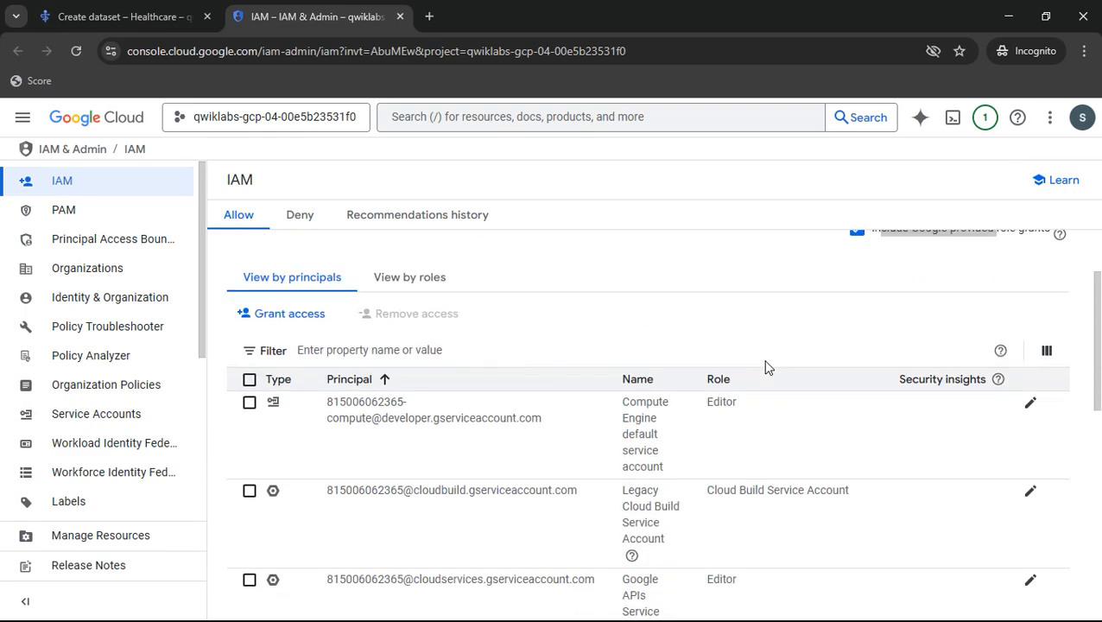
key("alt+Tab")
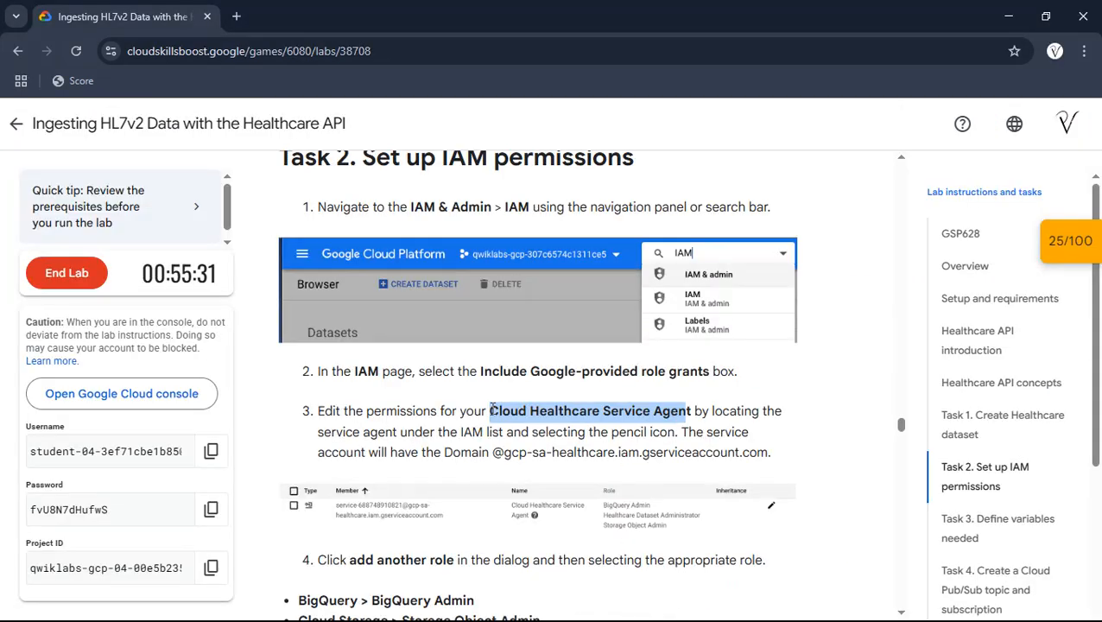
left_click_drag(493, 410, 625, 412)
left_click(626, 413)
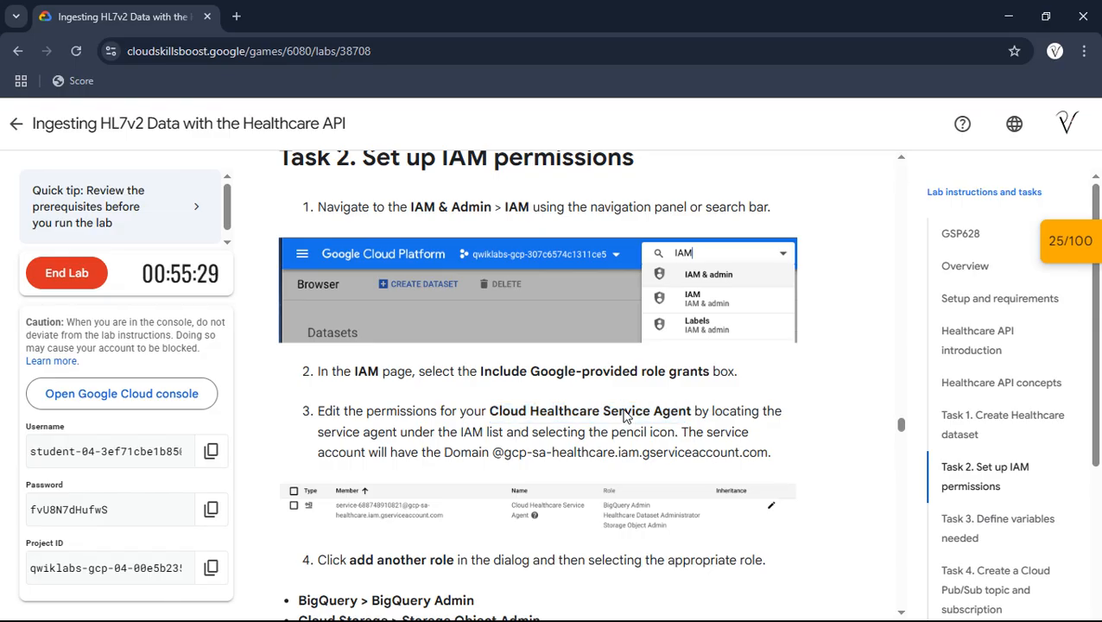
key("alt+Tab")
scroll(626, 415, "down", 10)
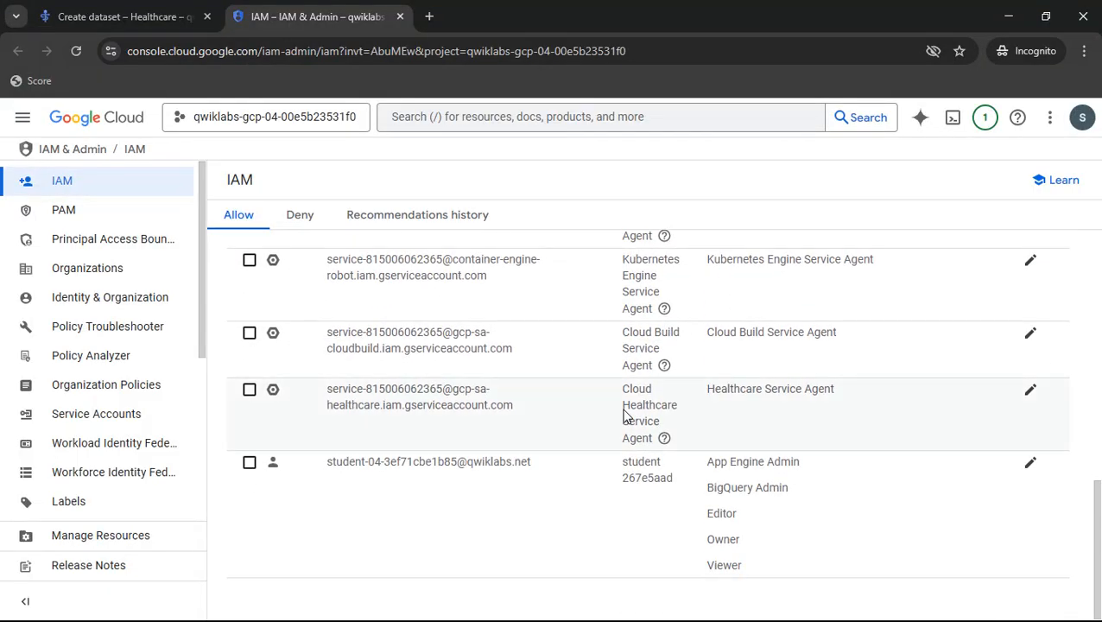
mouse_move(622, 391)
left_mouse_down()
mouse_move(649, 400)
mouse_move(664, 438)
left_mouse_up()
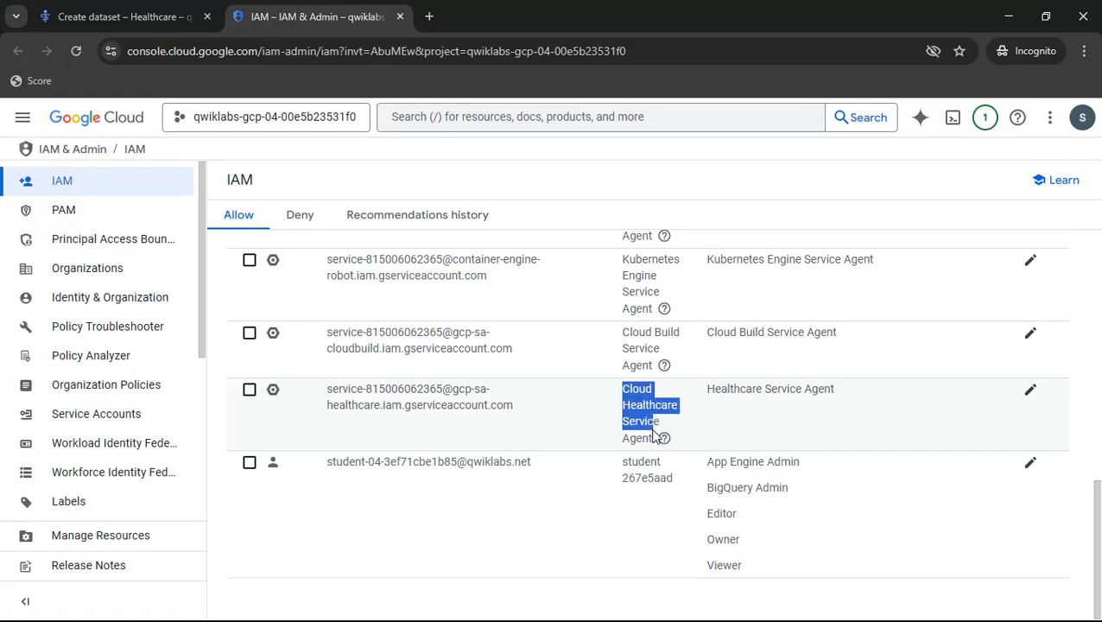
left_click(1028, 392)
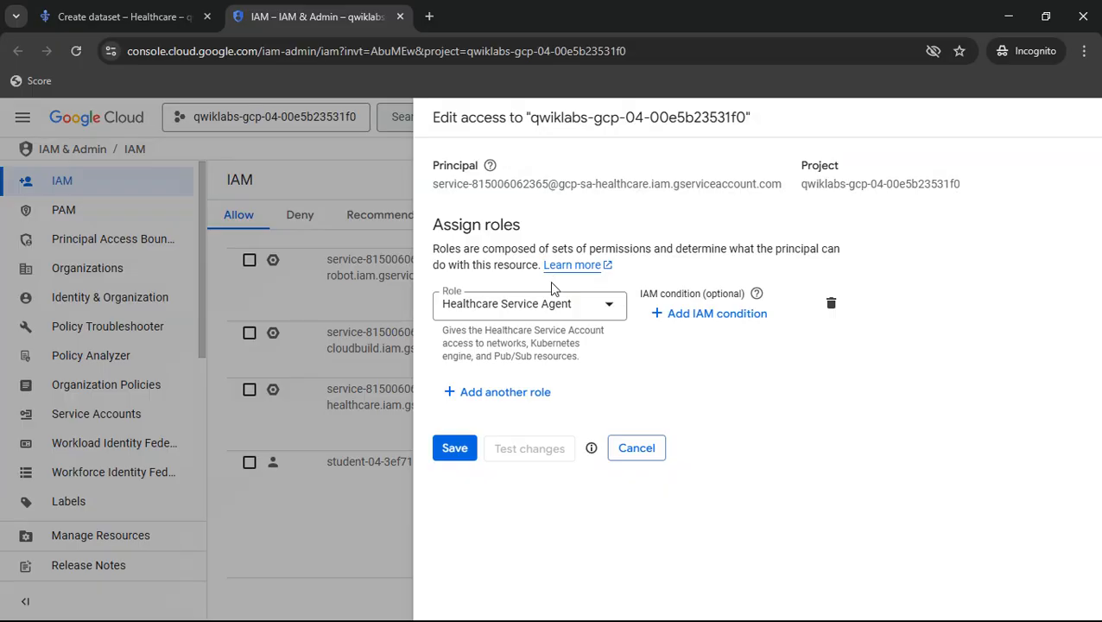
- Assign the BigQuery Admin role, named in the lab instructions, to the Cloud Healthcare Service Agent as an additional role
left_click(479, 401)
key("alt+Tab")
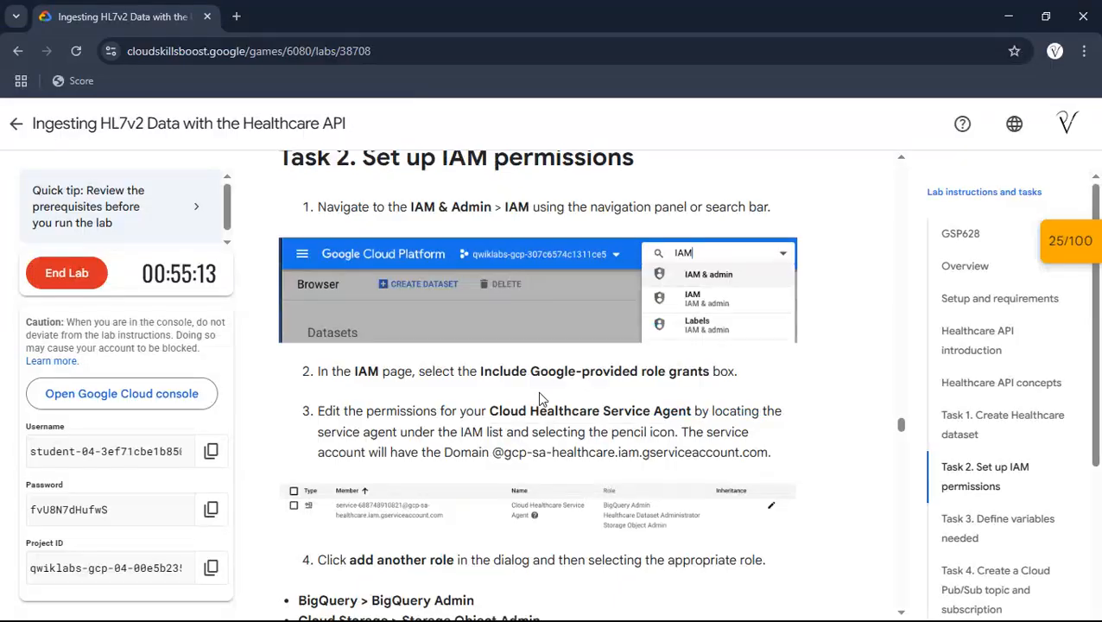
scroll(466, 364, "down", 3)
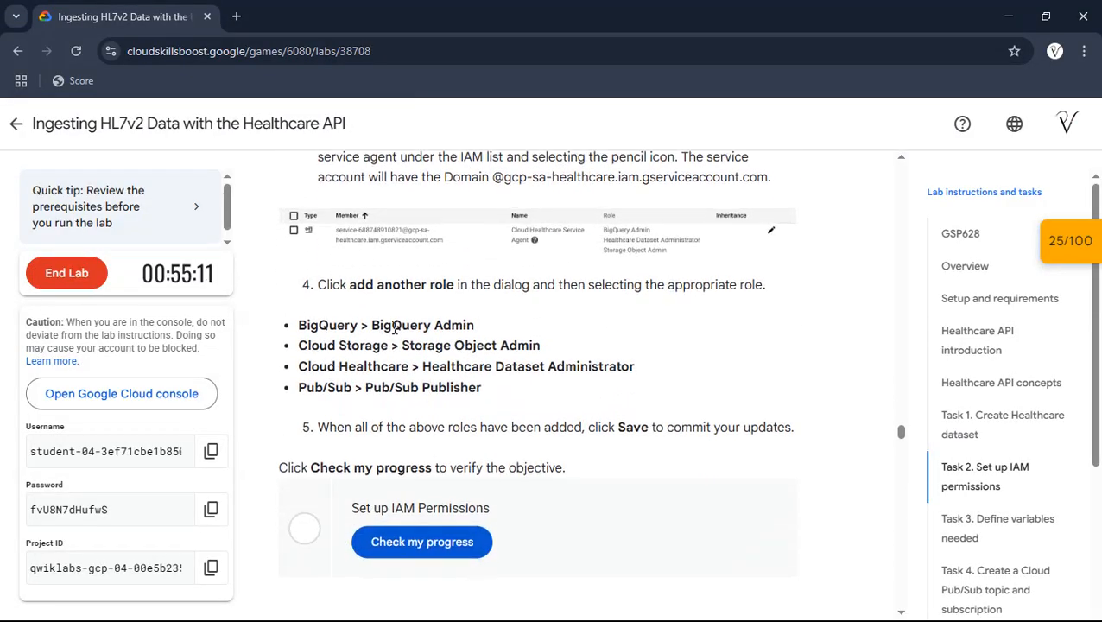
left_click_drag(372, 326, 480, 333)
key("ctrl+c")
key("alt+Tab")
left_click(507, 399)
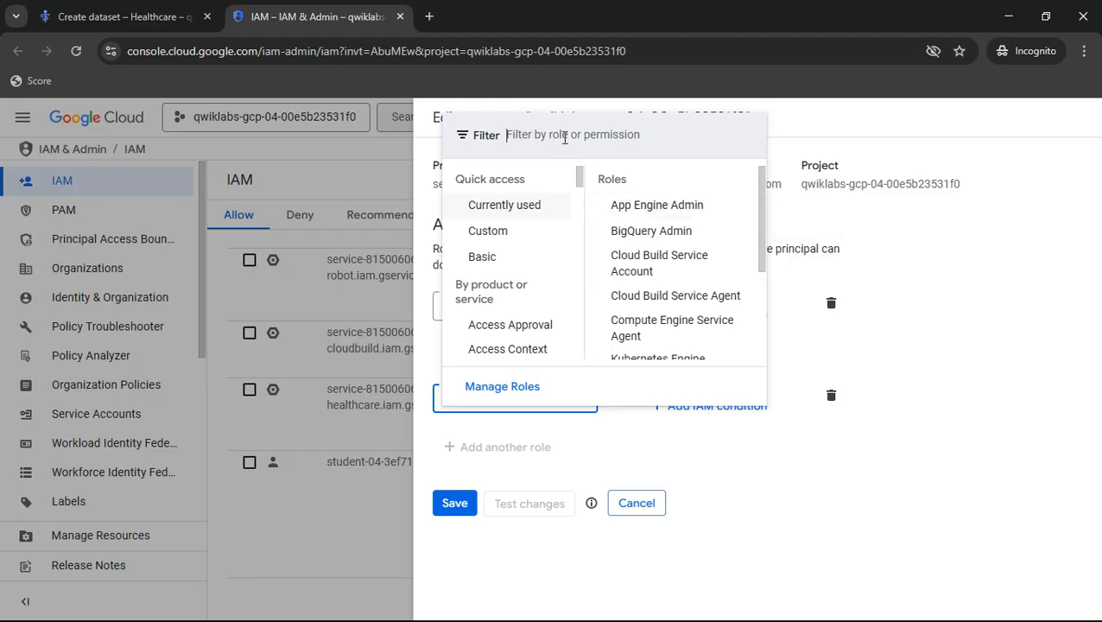
left_click(564, 136)
key("ctrl+v")
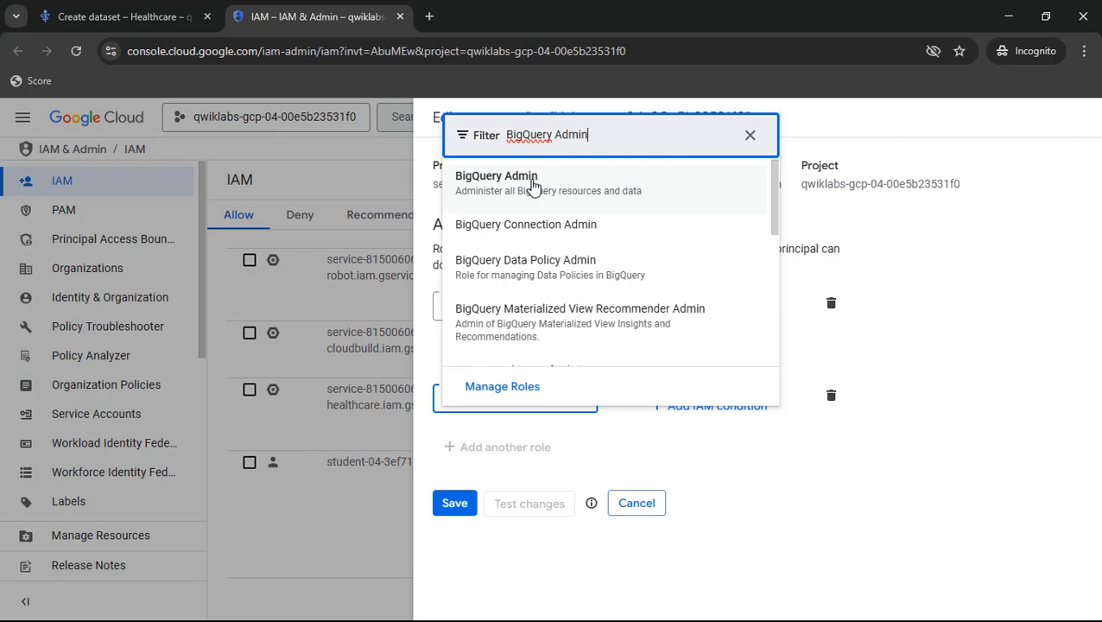
key("Return")
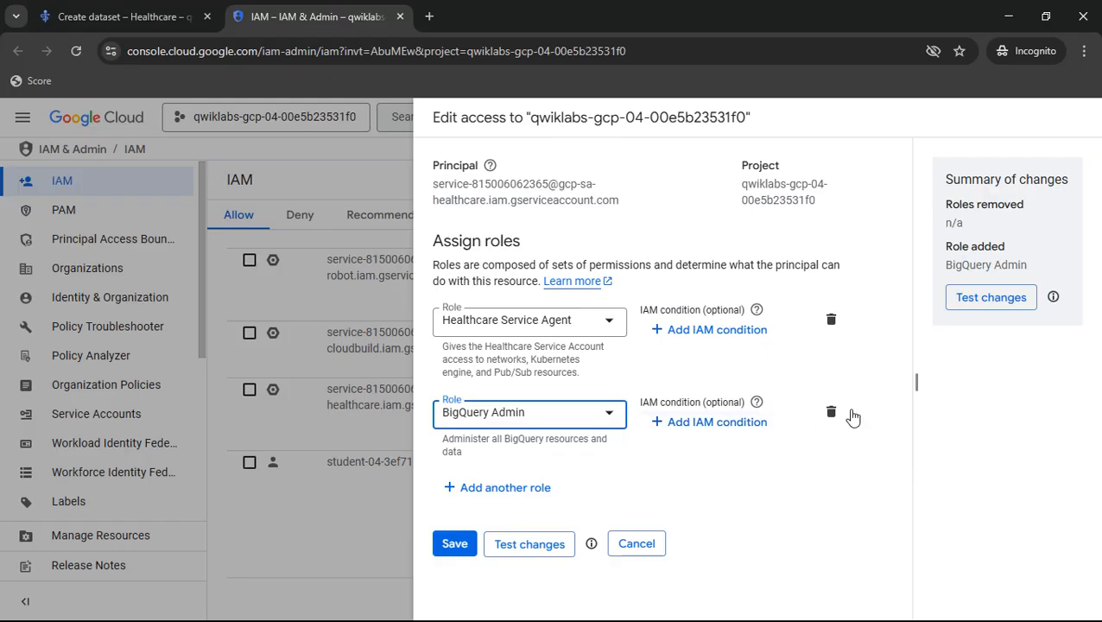
- Assign the Storage Object Admin role to the Cloud Healthcare Service Agent, copying the role name from the lab instructions
left_click(514, 499)
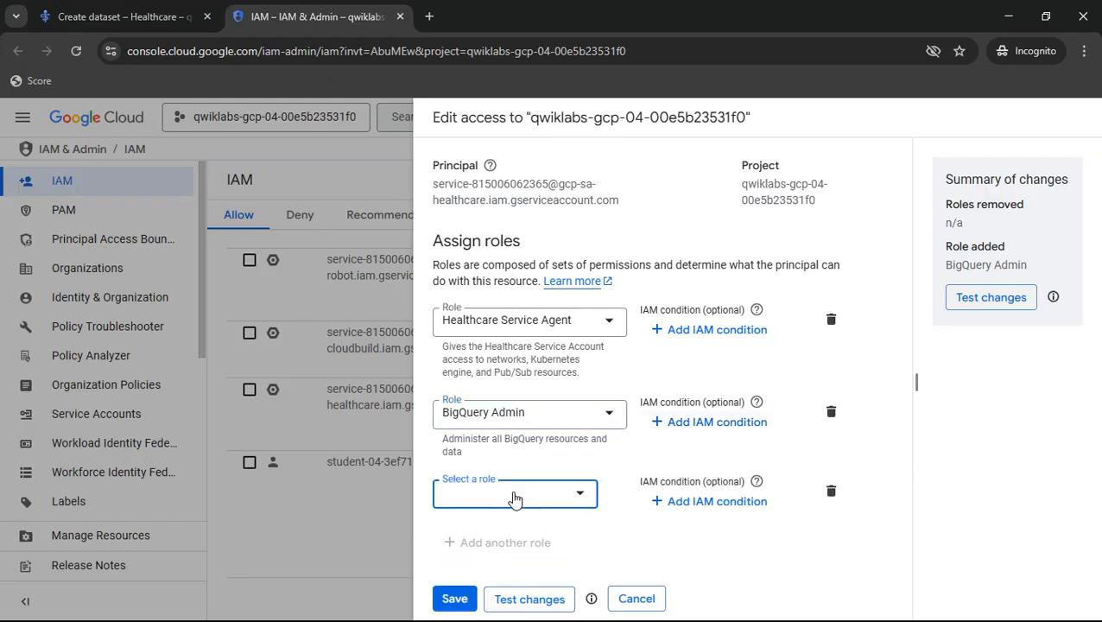
key("alt+Tab")
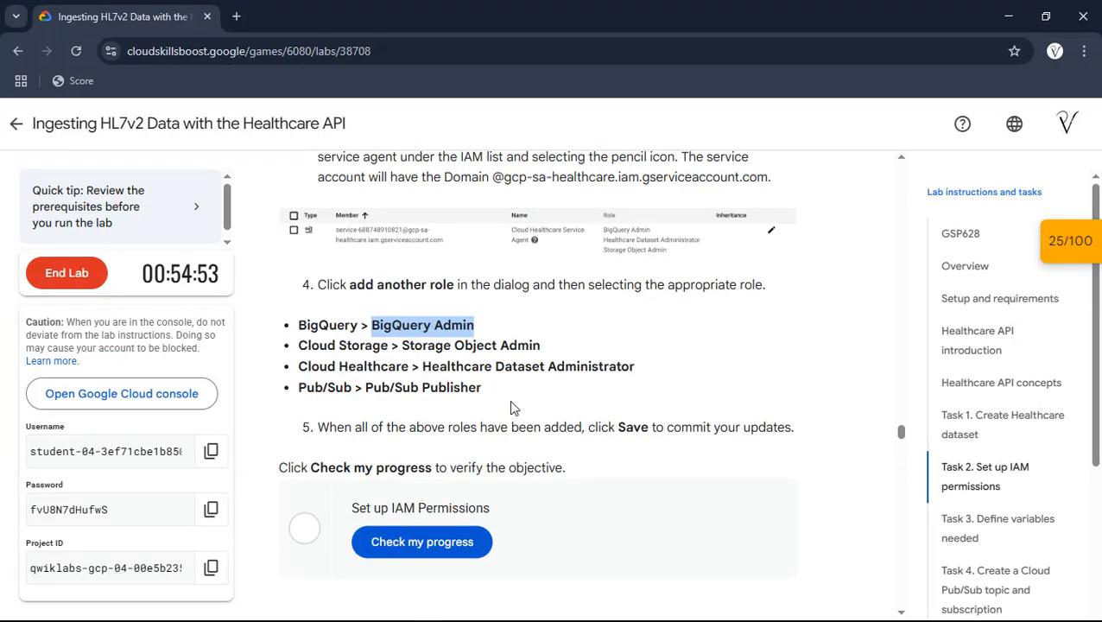
scroll(357, 318, "down", 1)
left_click_drag(401, 318, 546, 322)
key("ctrl+c")
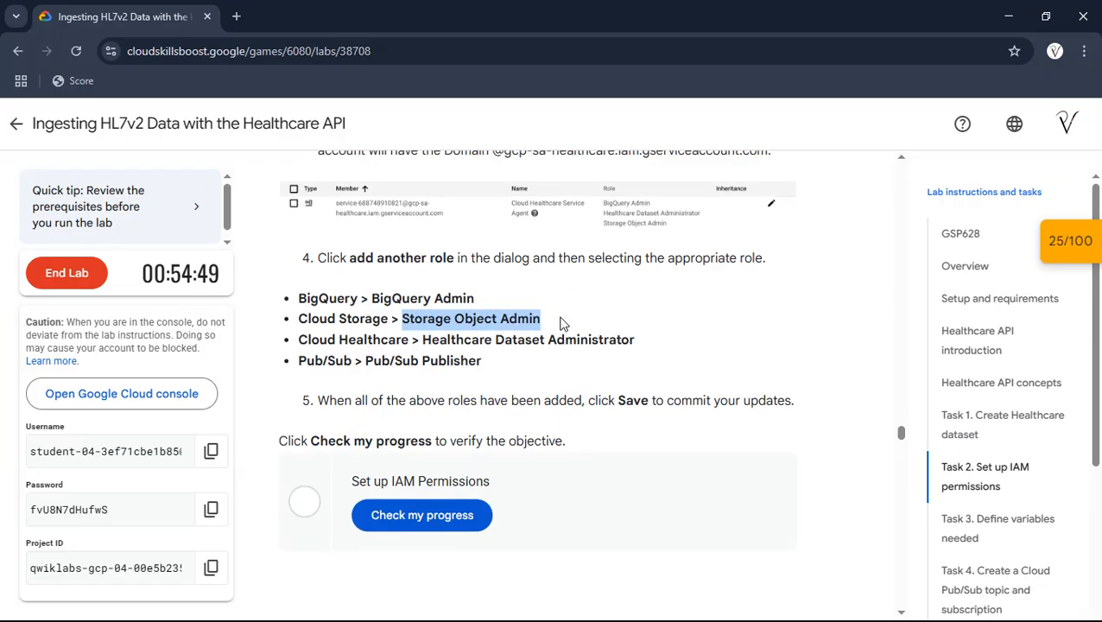
key("alt+Tab")
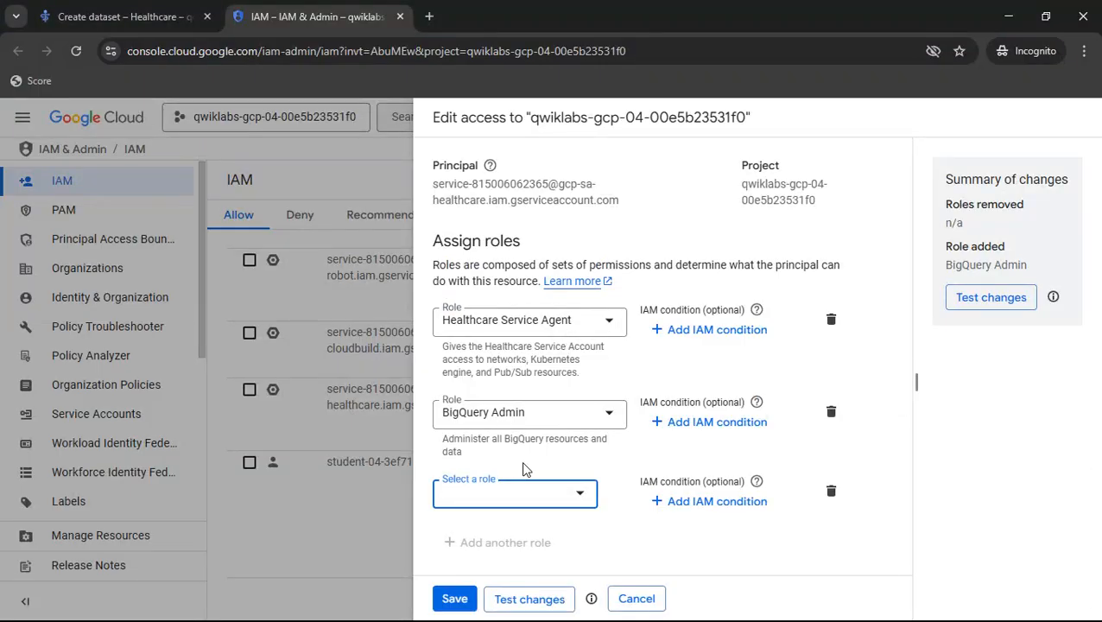
left_click(530, 492)
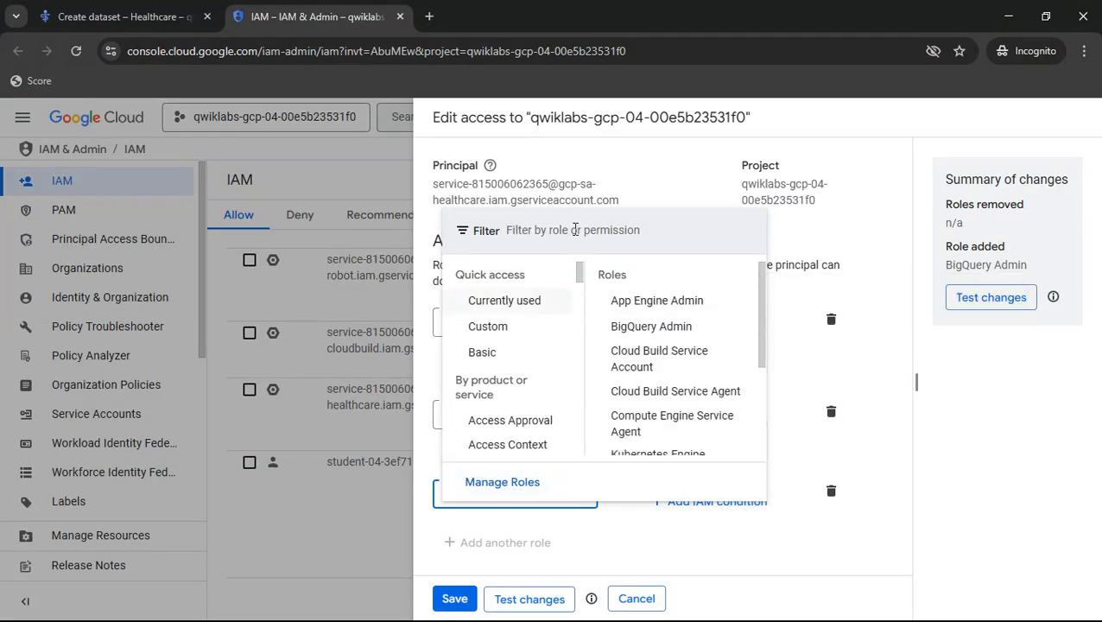
key("ctrl+v")
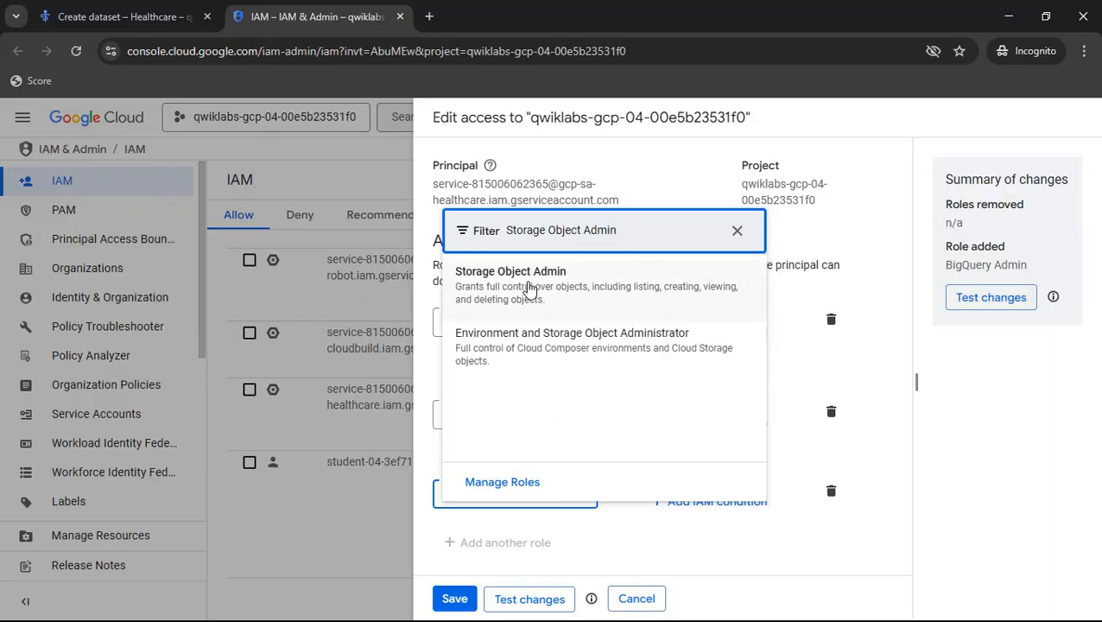
left_click(529, 289)
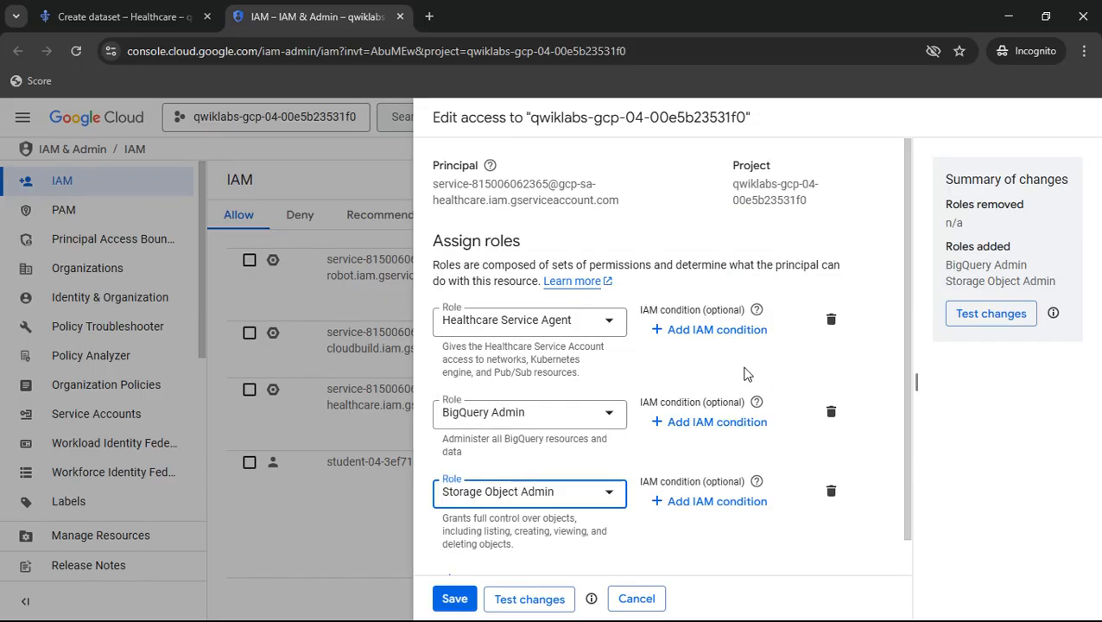
- Add another role, Healthcare Dataset Administrator, to the service agent, using the name given in the lab instructions
scroll(747, 373, "down", 1)
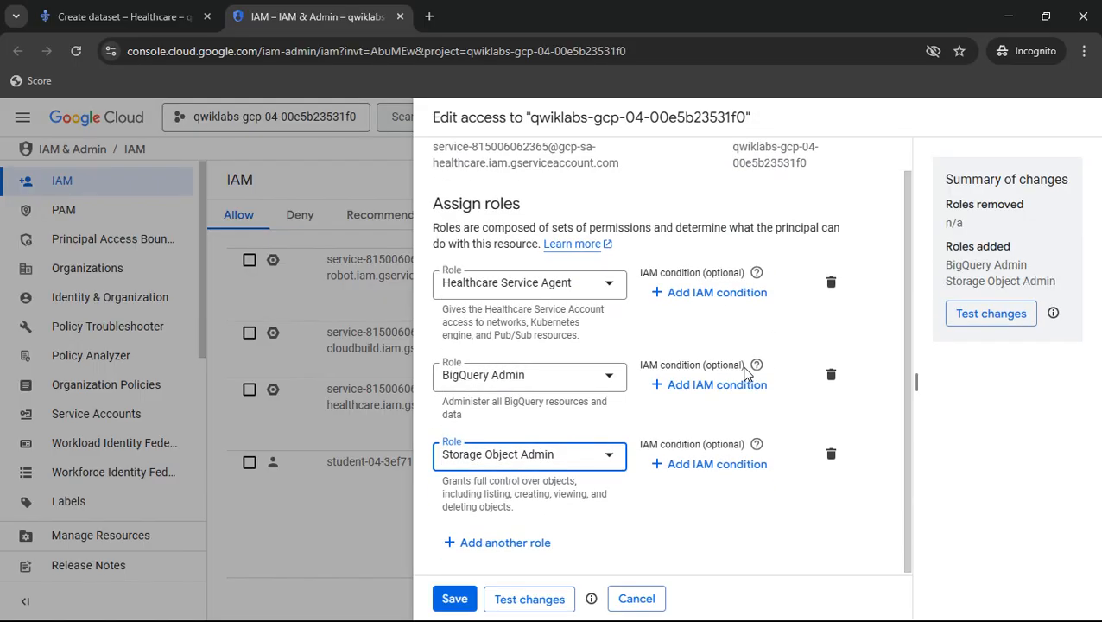
left_click(516, 543)
key("alt+Tab")
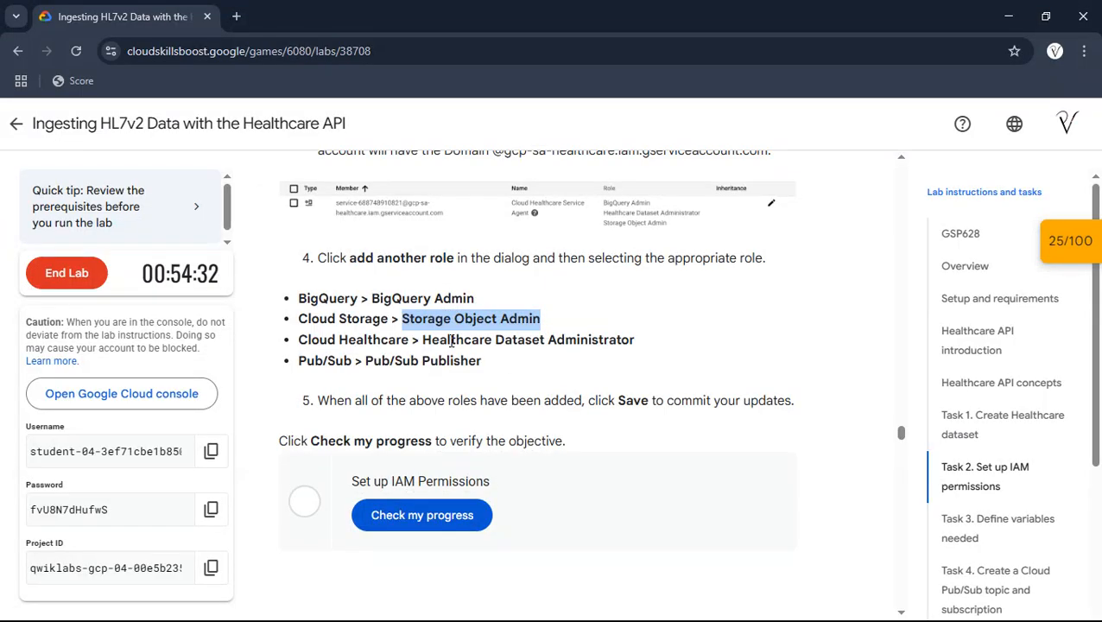
left_click_drag(423, 338, 649, 342)
key("ctrl+c")
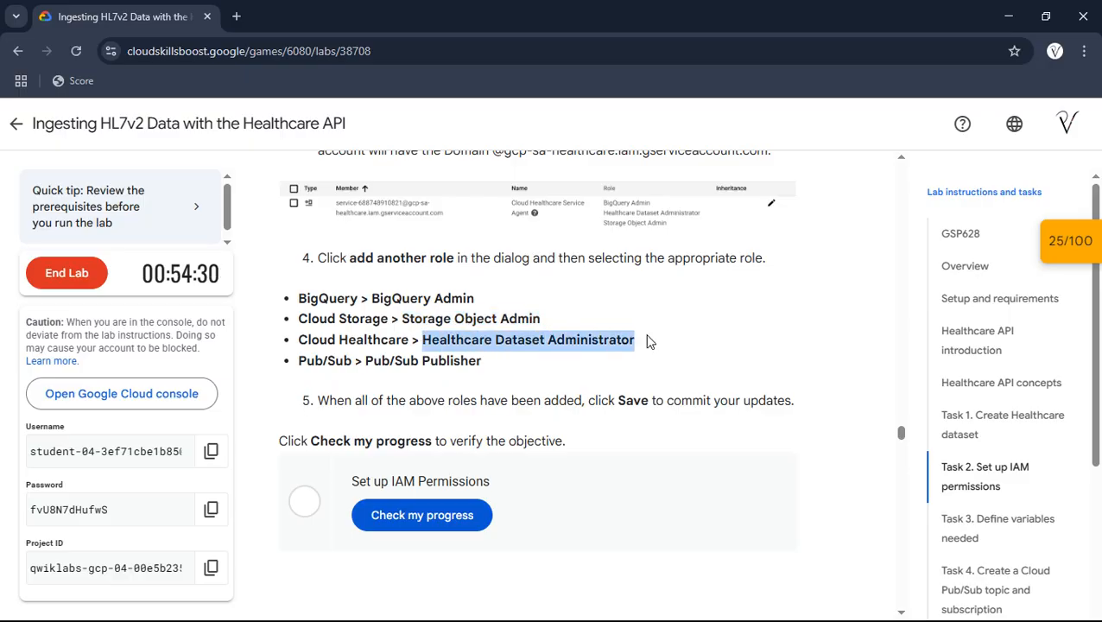
key("alt+Tab")
left_click(511, 549)
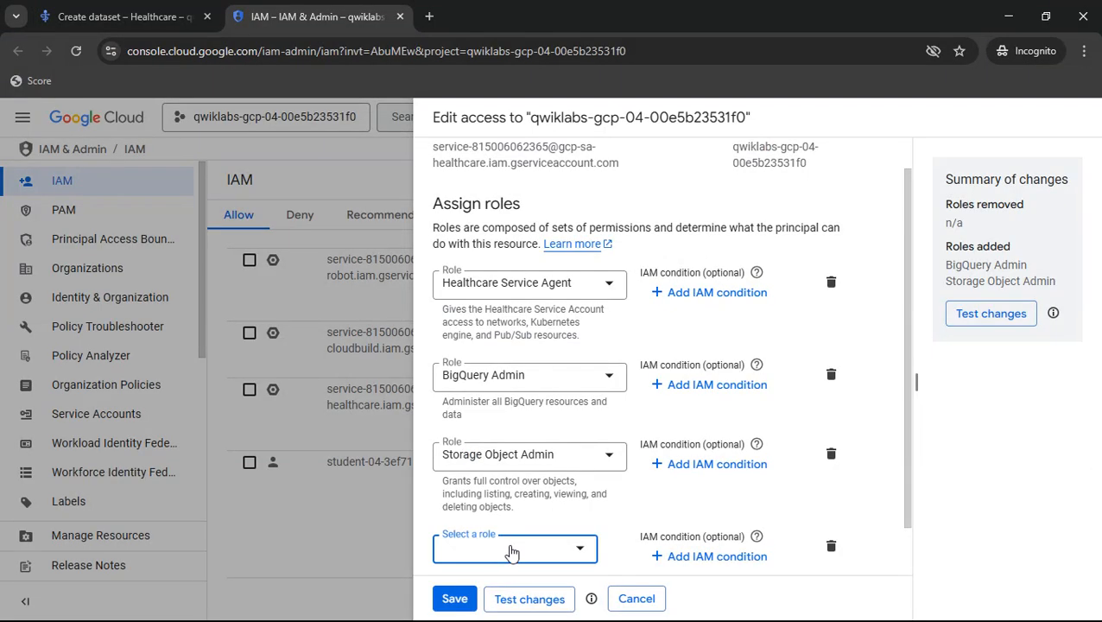
key("ctrl+v")
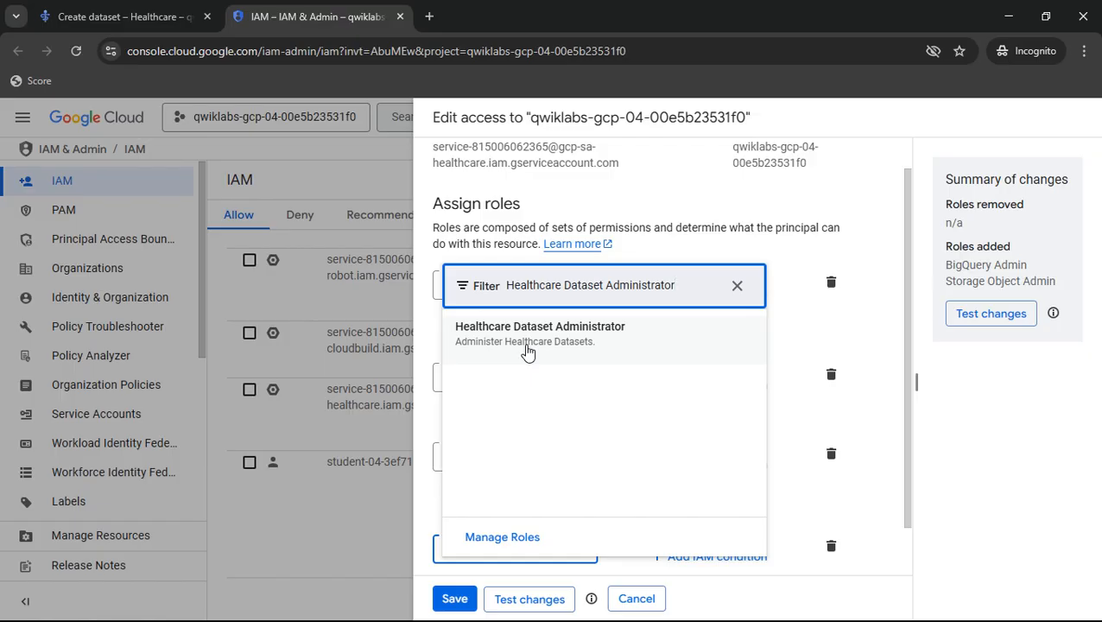
left_click(634, 342)
- Add the Pub/Sub Publisher role from the lab's list to the service agent and save the access changes
scroll(654, 338, "down", 2)
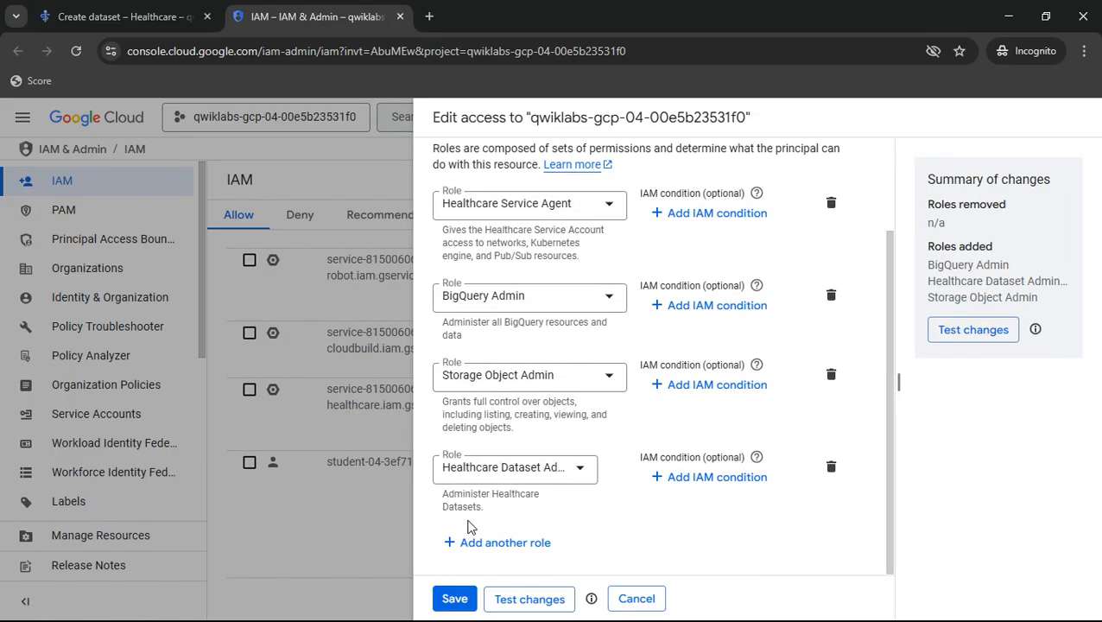
key("alt+Tab")
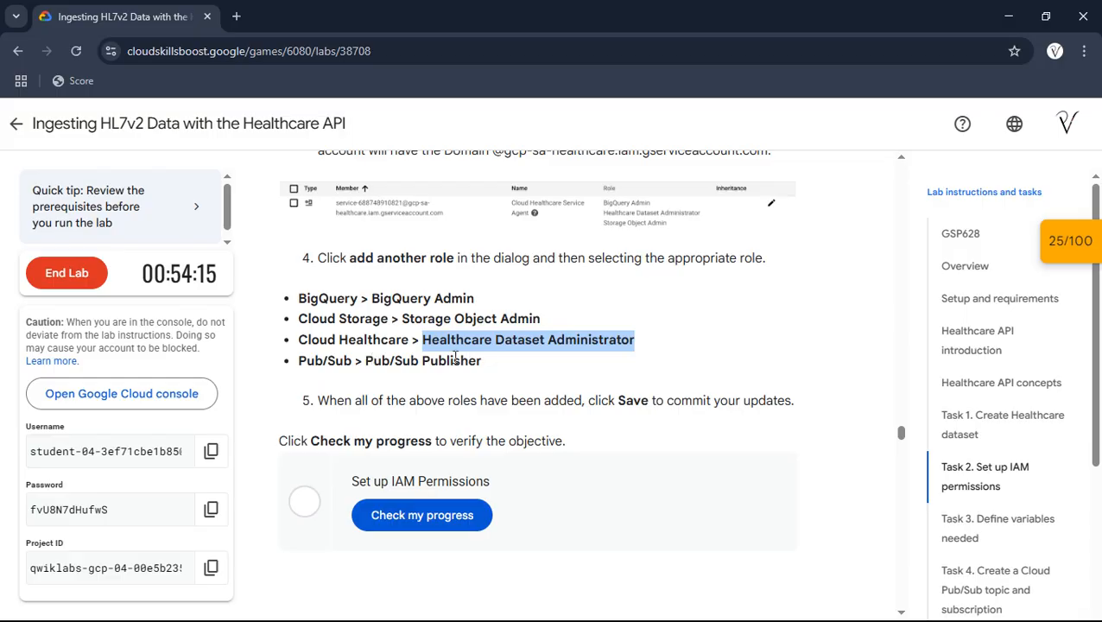
left_click_drag(365, 363, 497, 370)
key("ctrl+c")
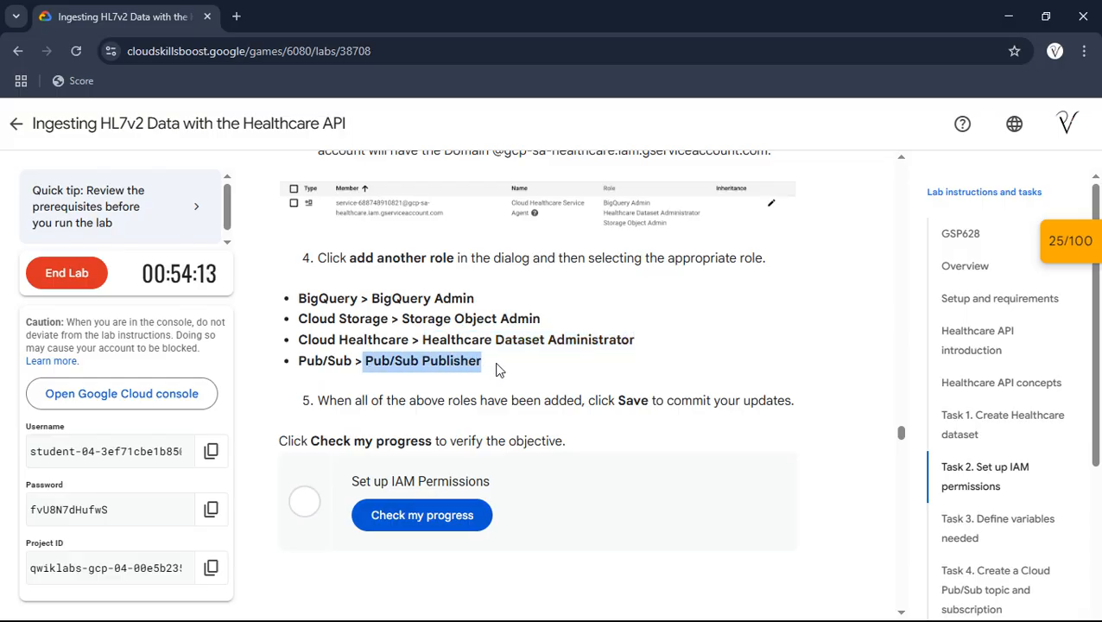
key("alt+Tab")
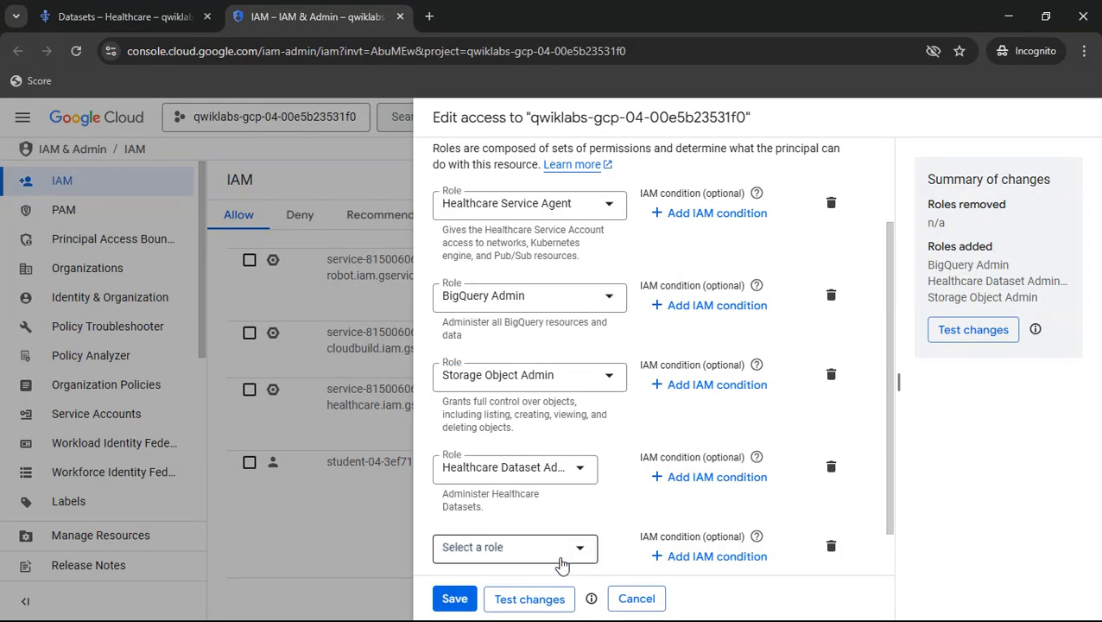
left_click(559, 564)
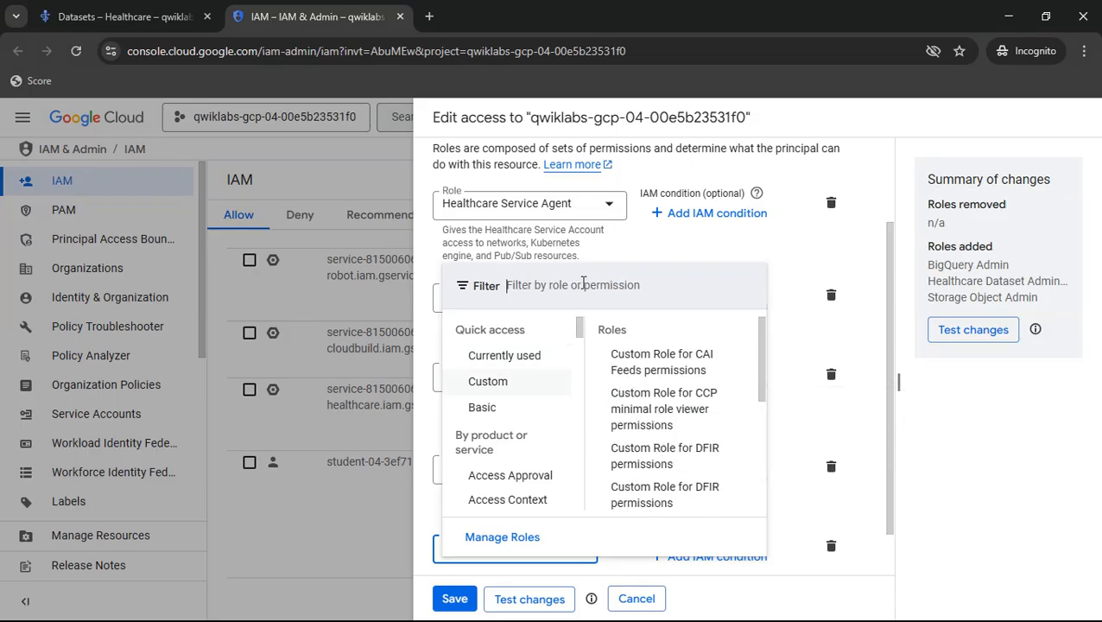
key("ctrl+v")
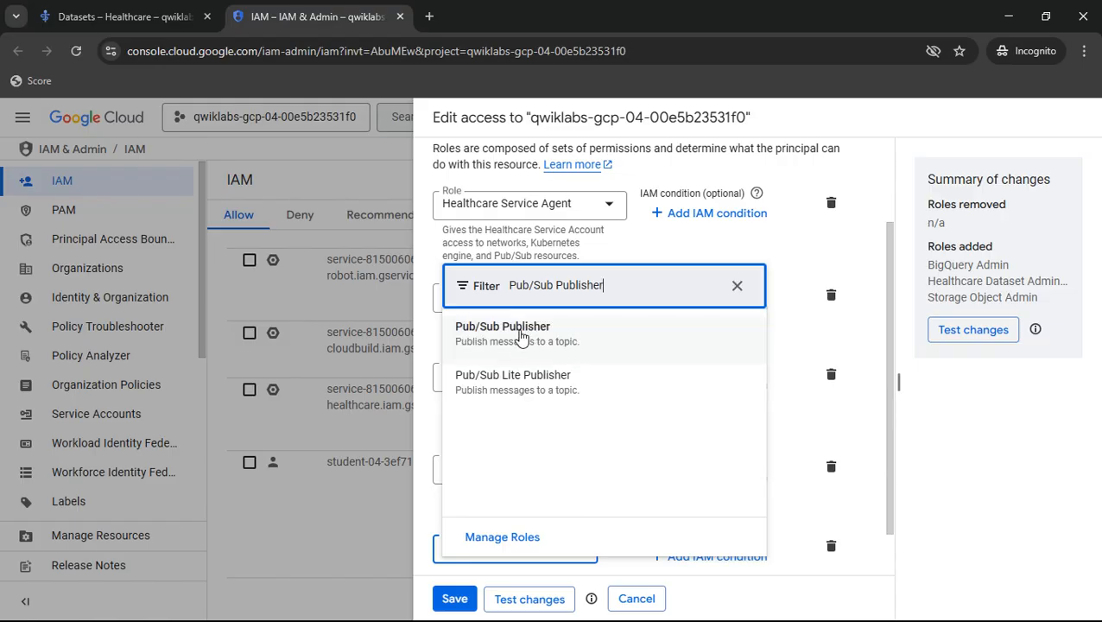
left_click(760, 358)
scroll(785, 365, "down", 1)
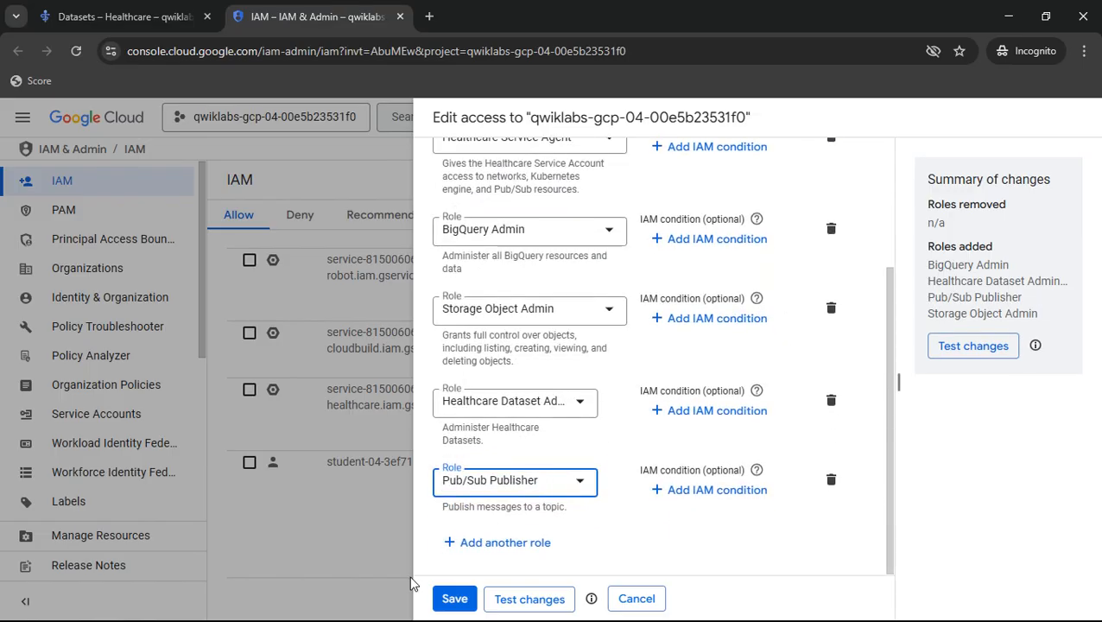
left_click(449, 598)
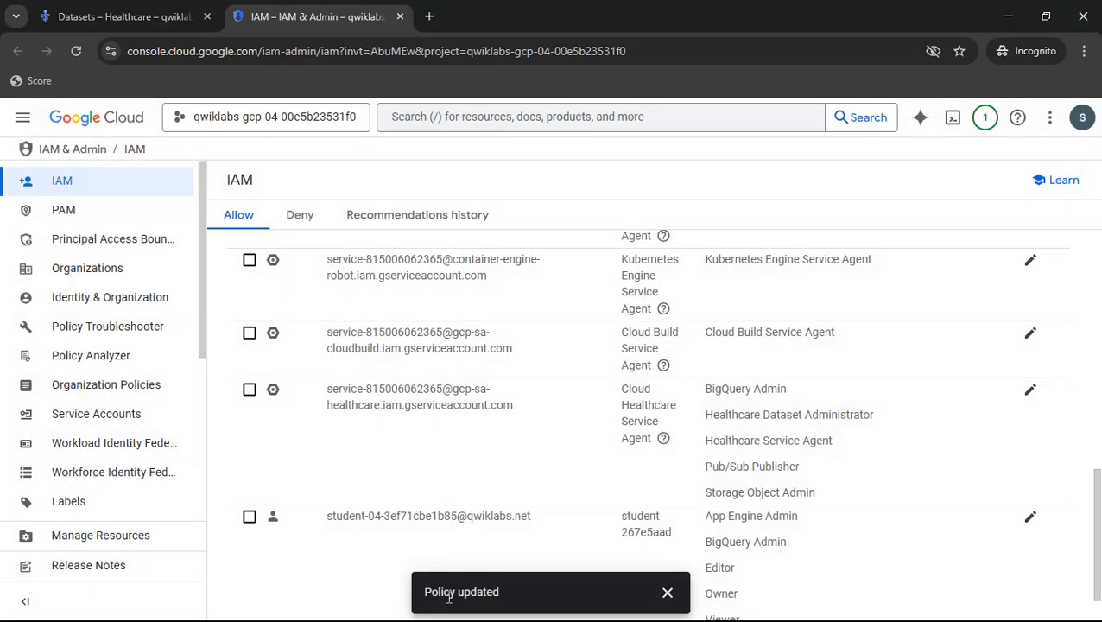
- Return to the lab page and check the progress of the "Set up IAM Permissions" objective, repeating the check once
key("alt+Tab")
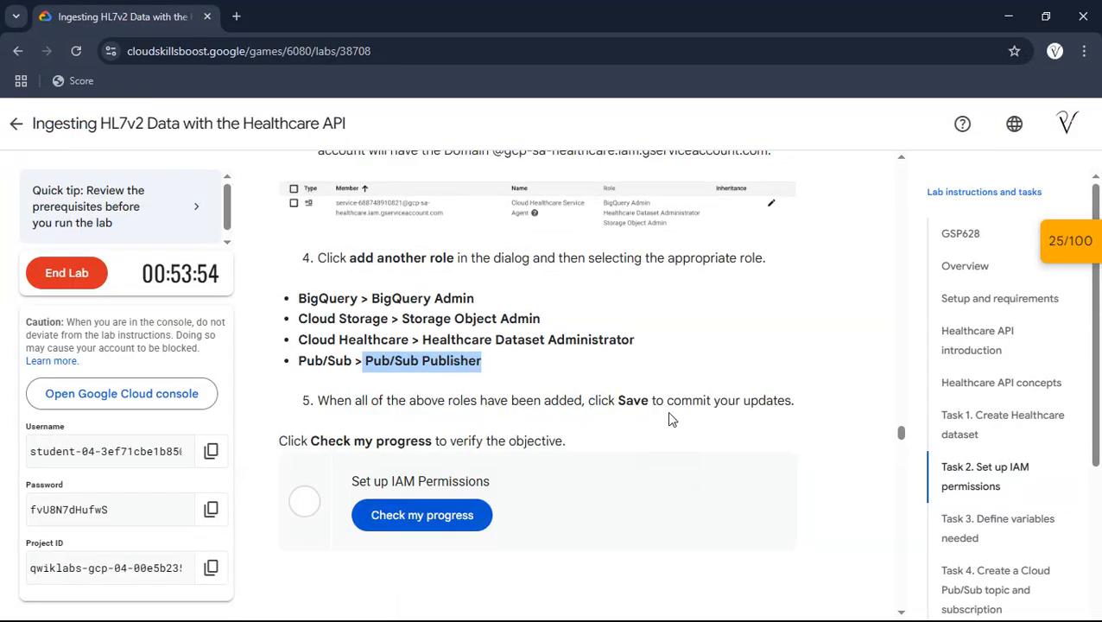
scroll(672, 419, "down", 1)
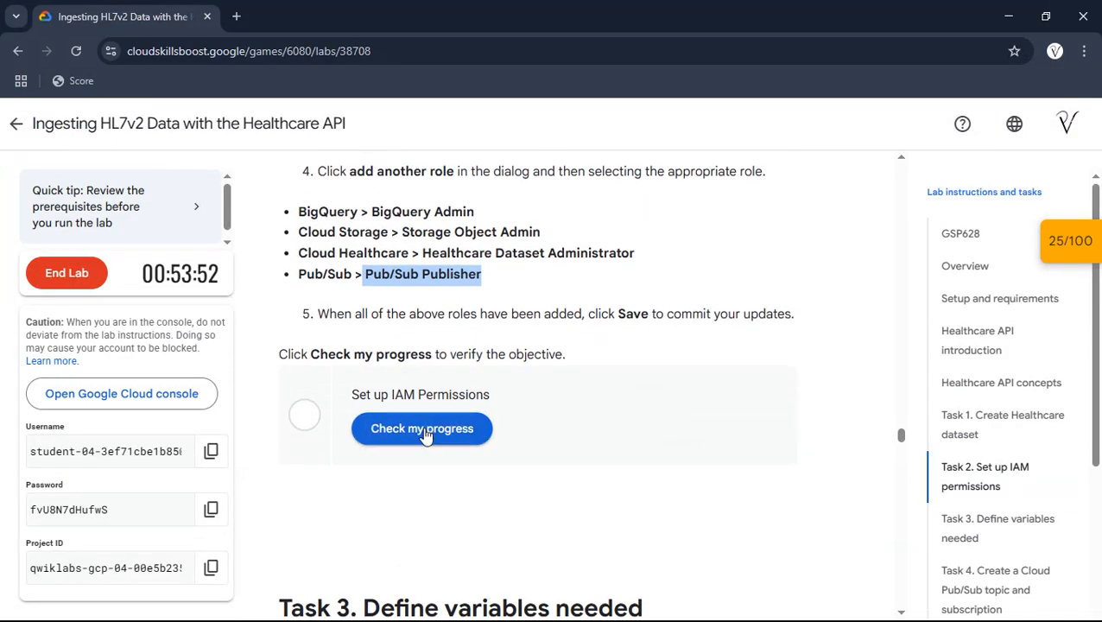
left_click(425, 431)
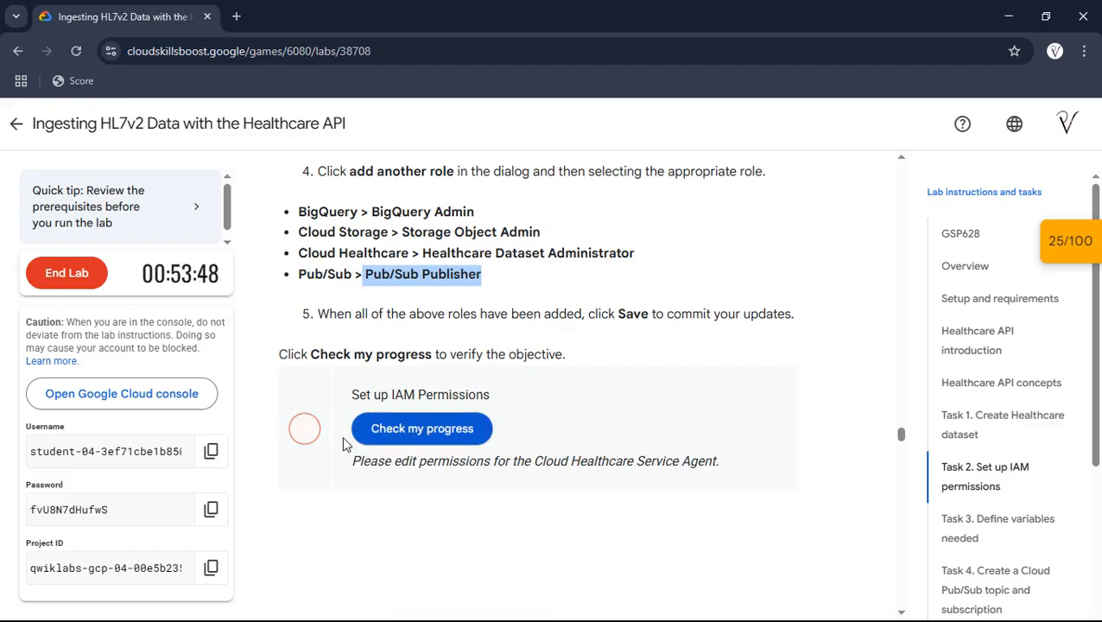
left_click(397, 431)
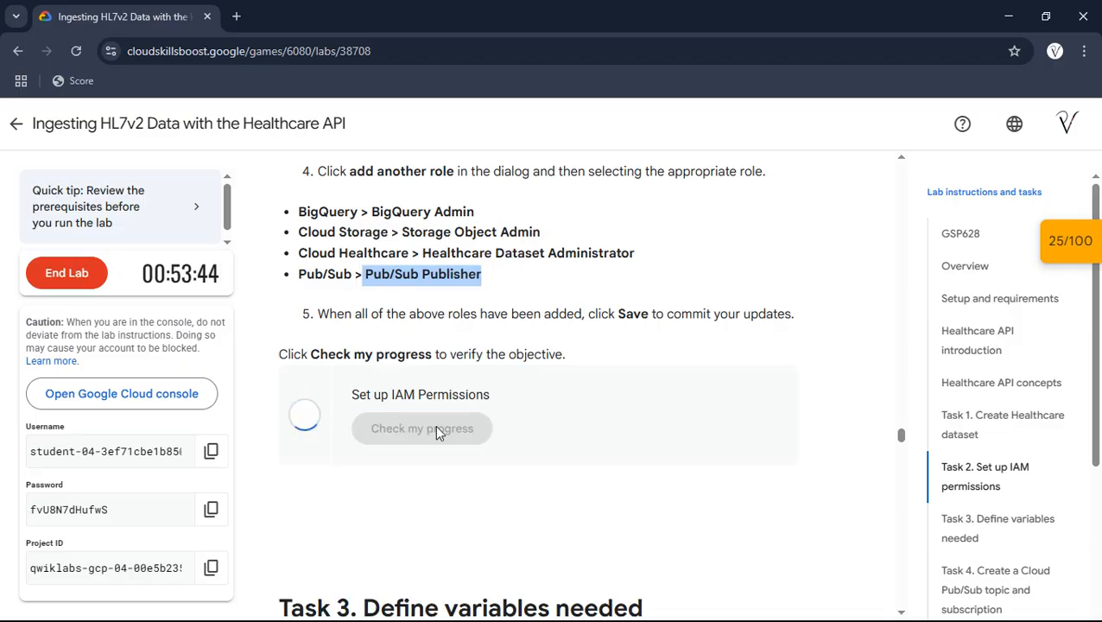
- Run the lab's progress check for the "Set up IAM Permissions" objective again
left_click(436, 428)
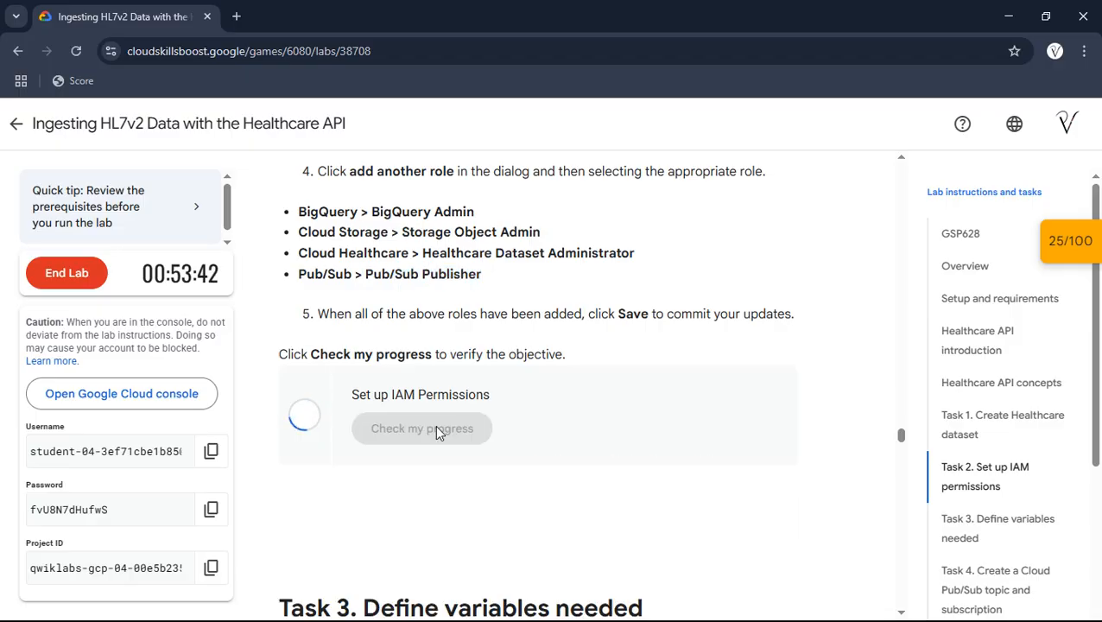
left_click(390, 432)
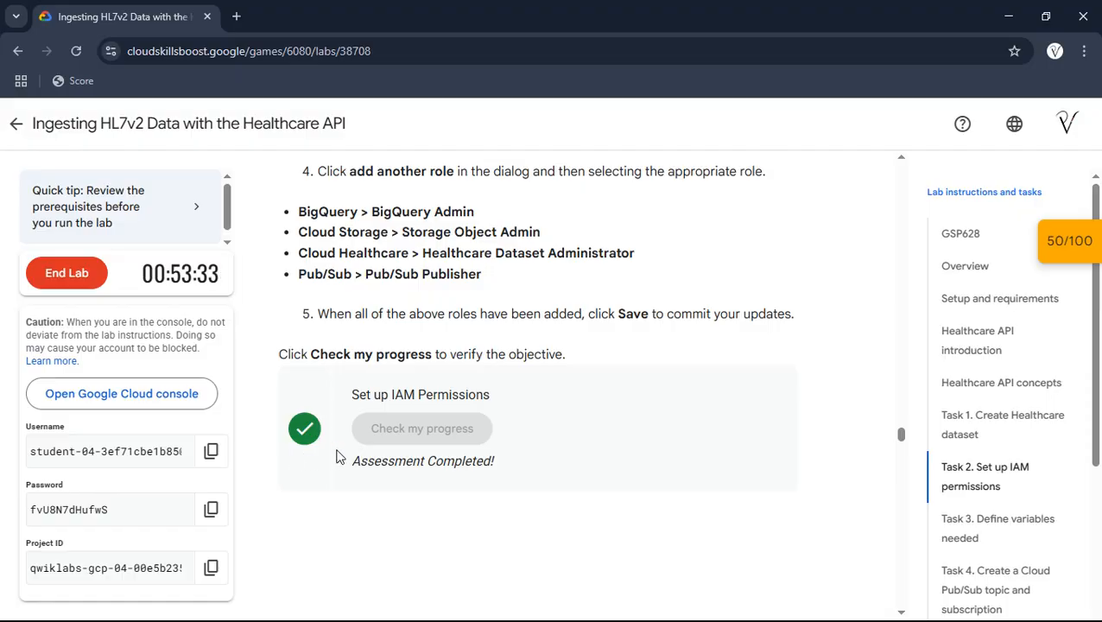
- Look at the Healthcare datasets list in the console, and check the progress of the lab's "Create Healthcare Dataset" objective under Task 1
key("alt+Tab")
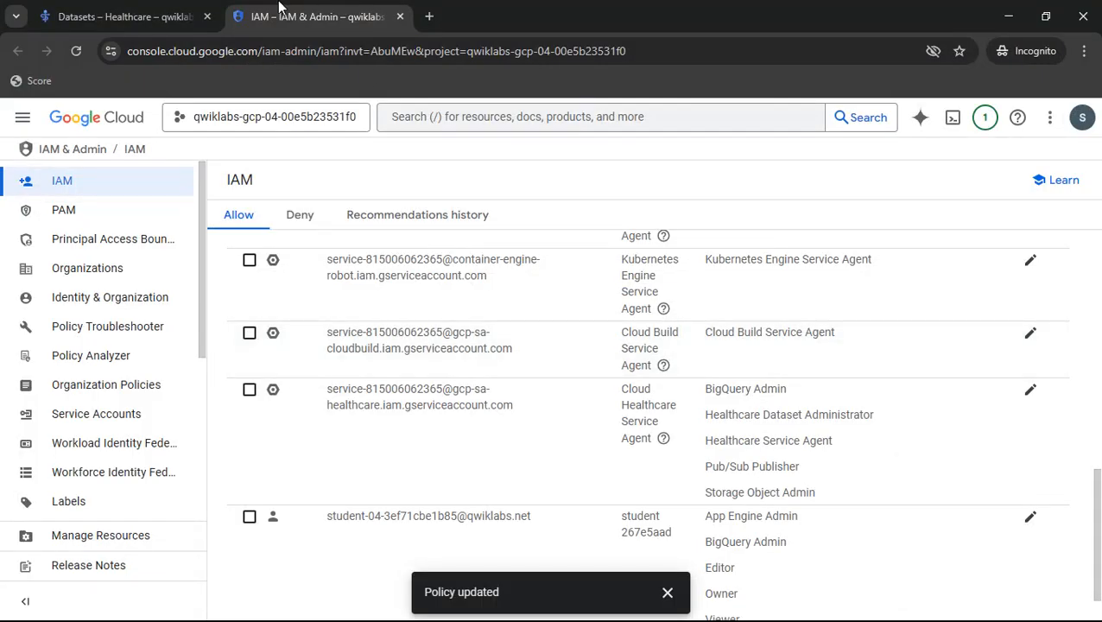
left_click(138, 12)
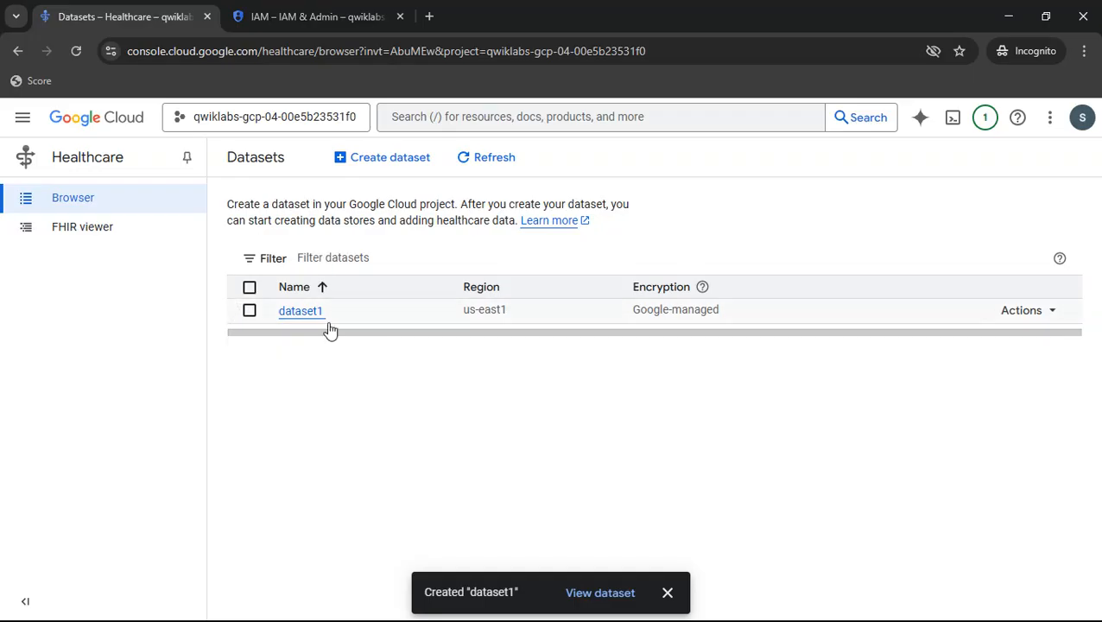
key("alt+Tab")
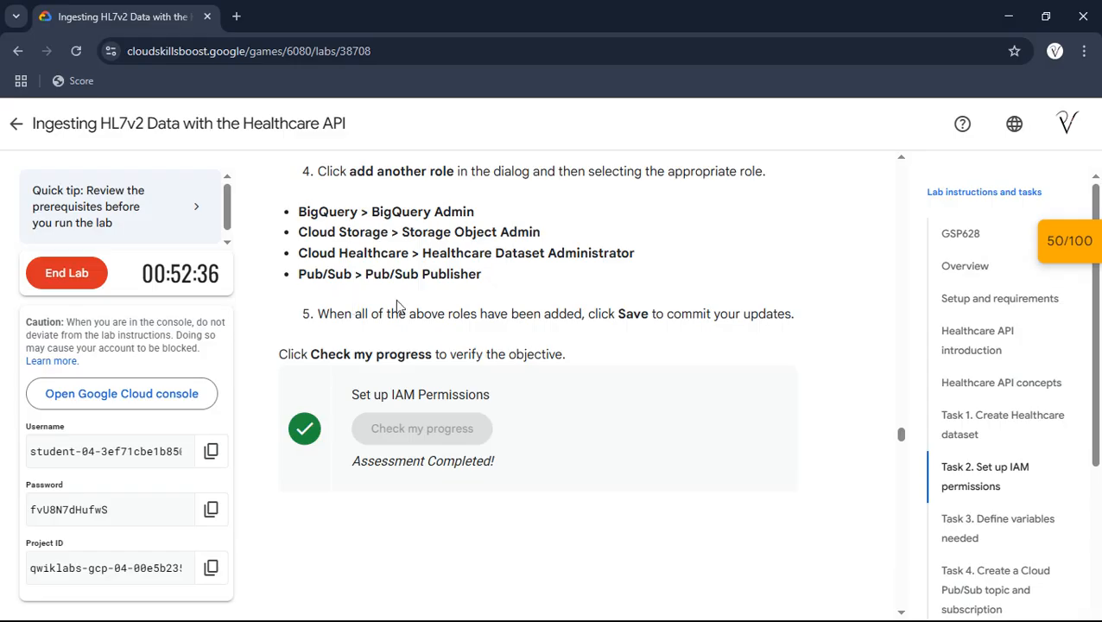
left_click(950, 416)
scroll(644, 350, "down", 5)
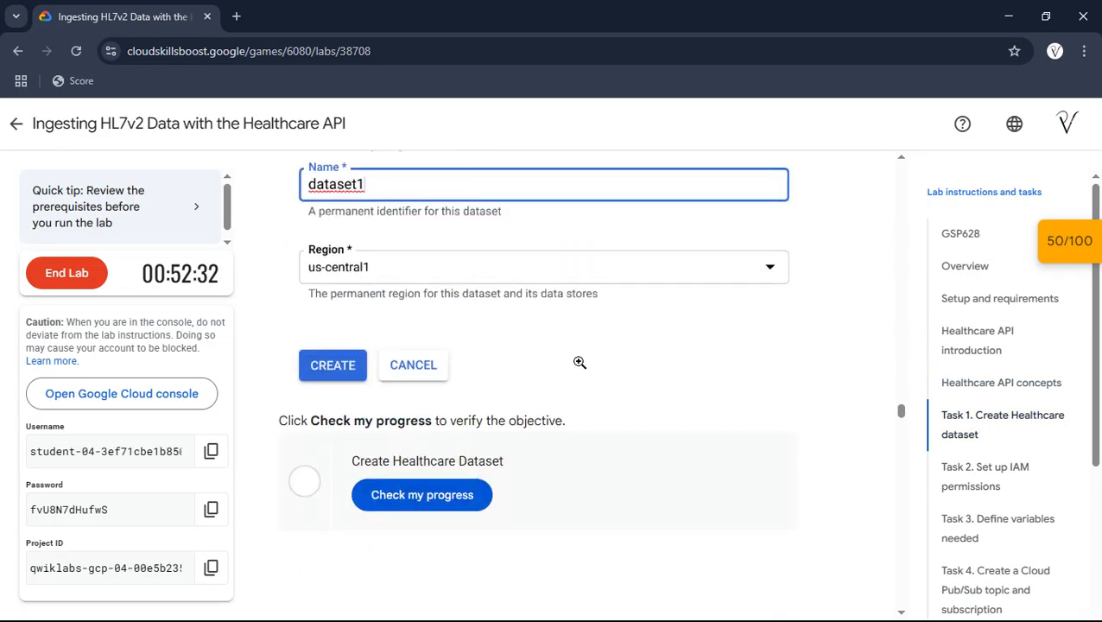
left_click(477, 492)
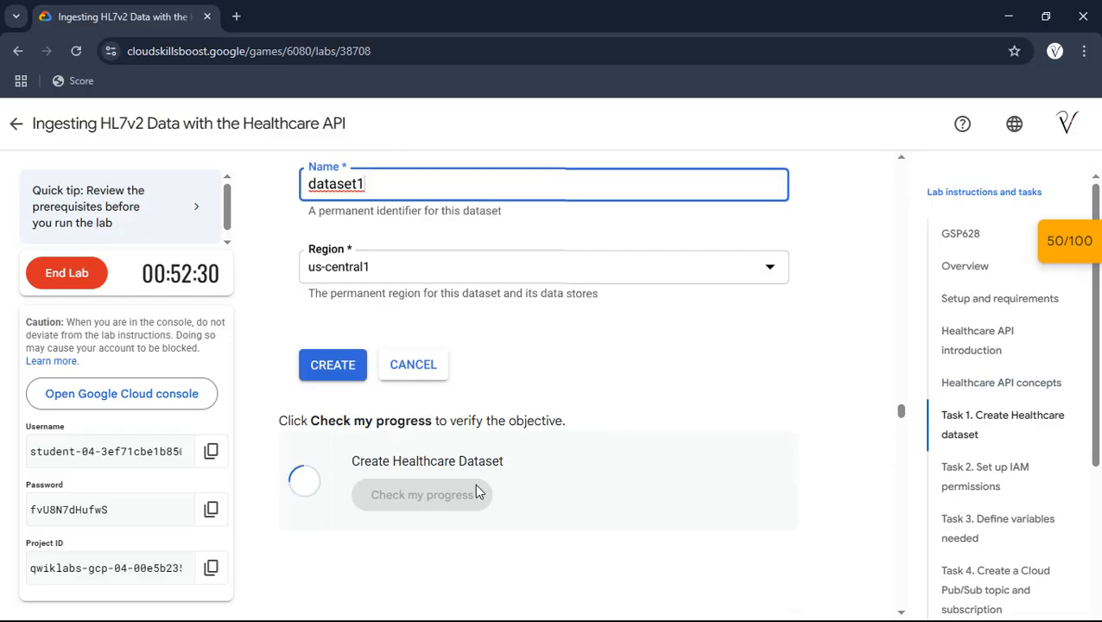
- Go to Task 3 in the lab, and activate and authorize Cloud Shell in the Google Cloud console
left_click(976, 524)
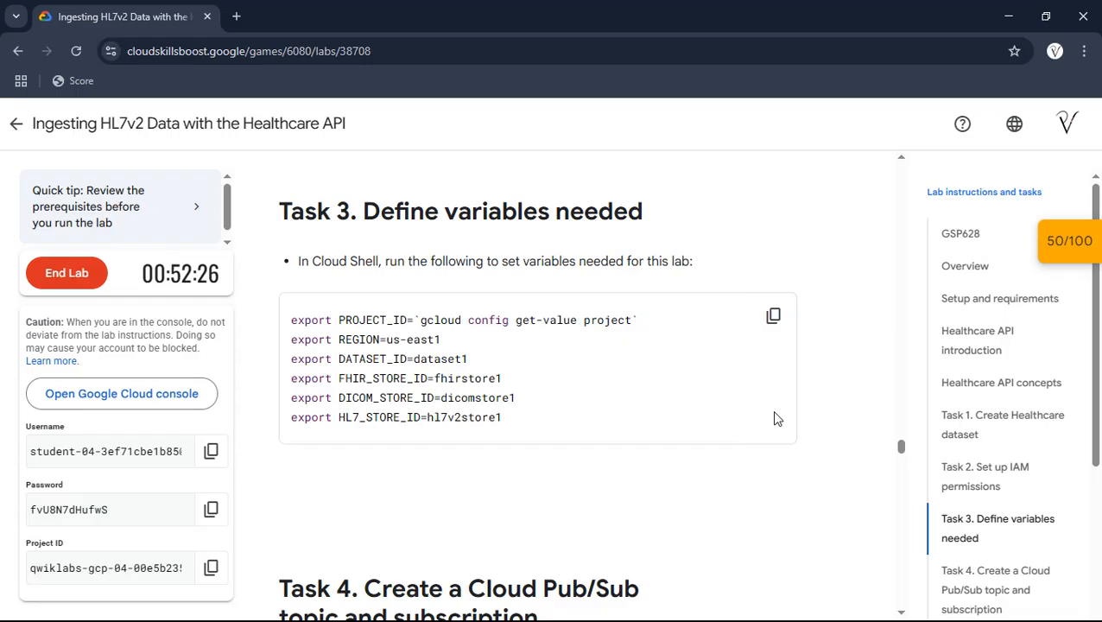
key("alt+Tab")
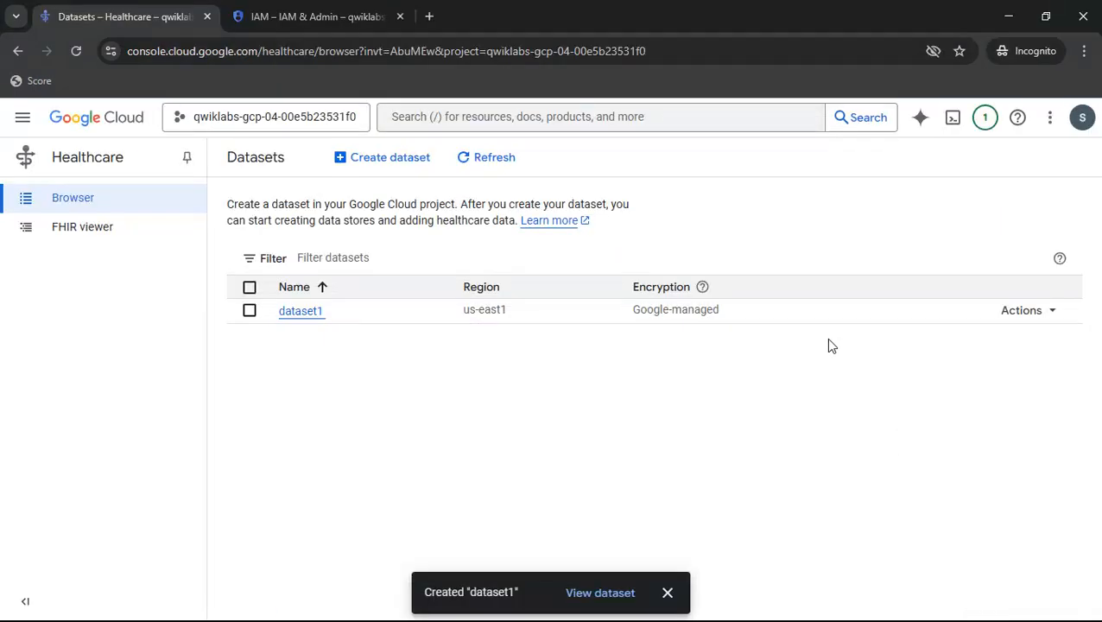
left_click(953, 119)
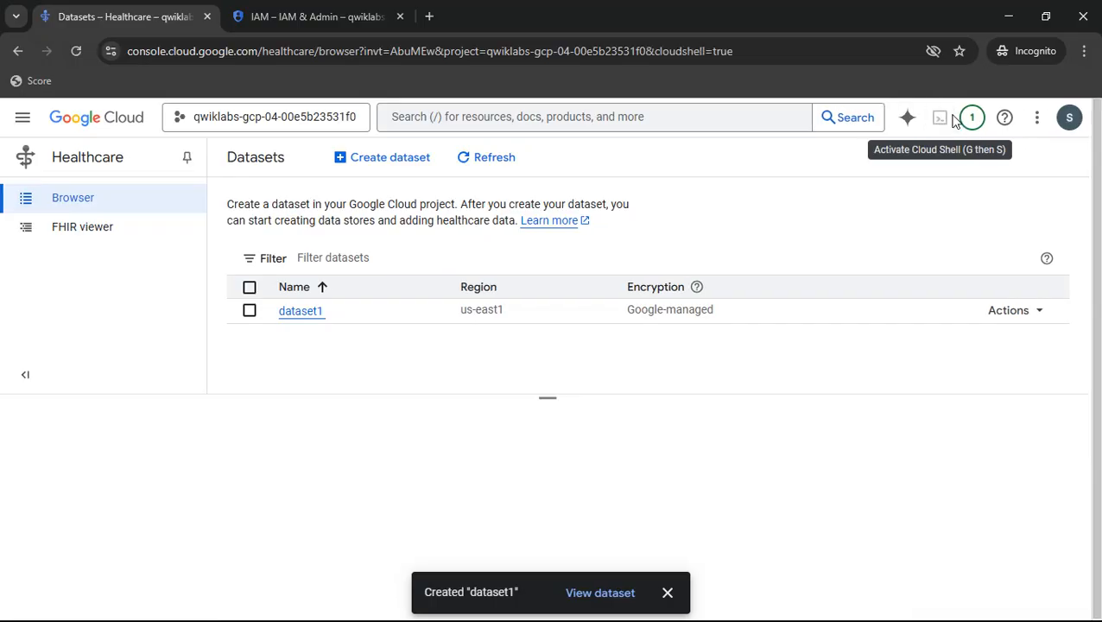
left_click(668, 593)
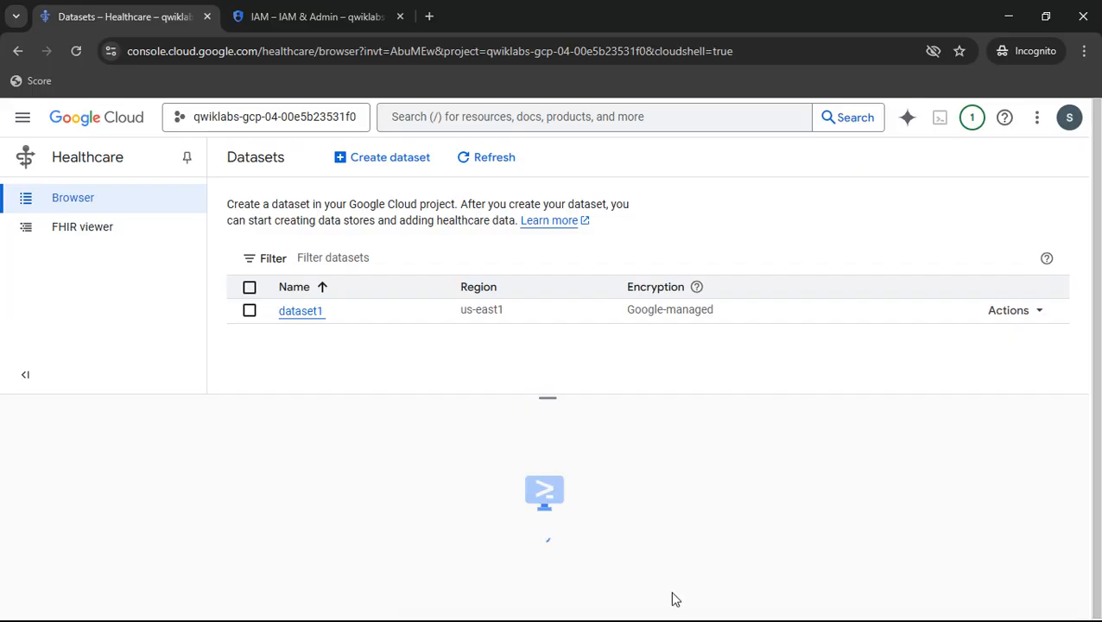
left_click(756, 581)
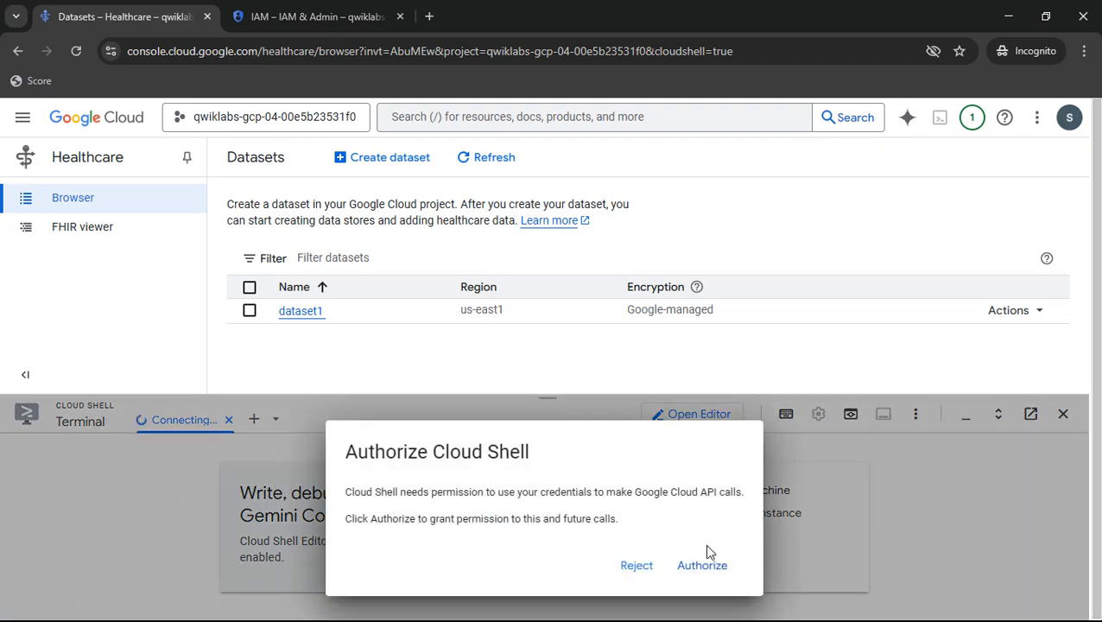
left_click(697, 566)
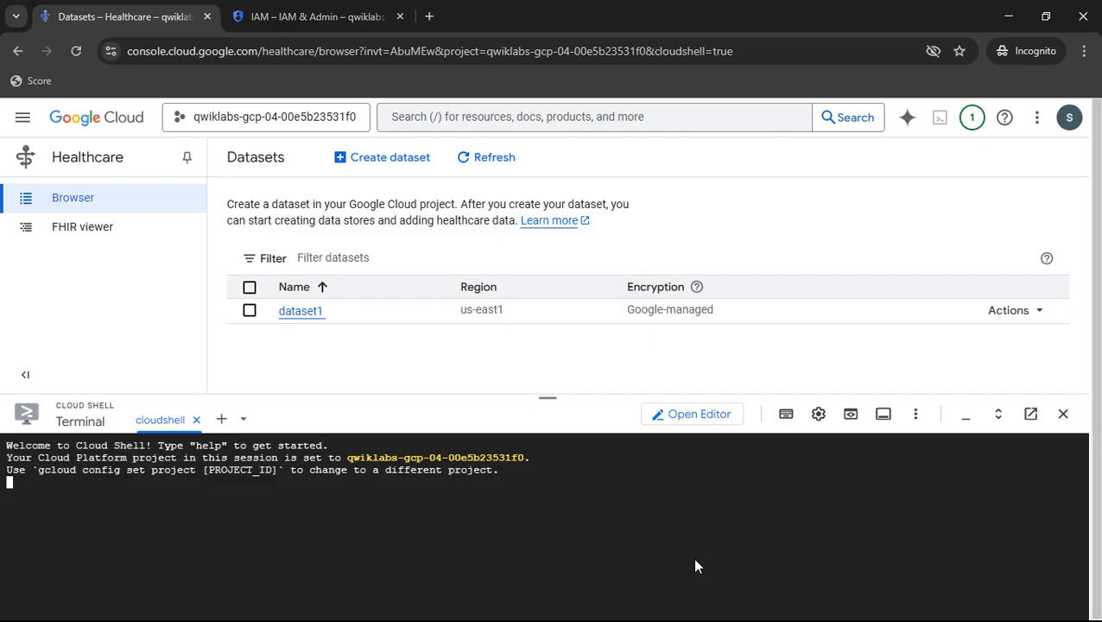
- Copy the Task 3 export commands from the lab and run them in Cloud Shell to define the project, region, dataset and store variables
key("alt+Tab")
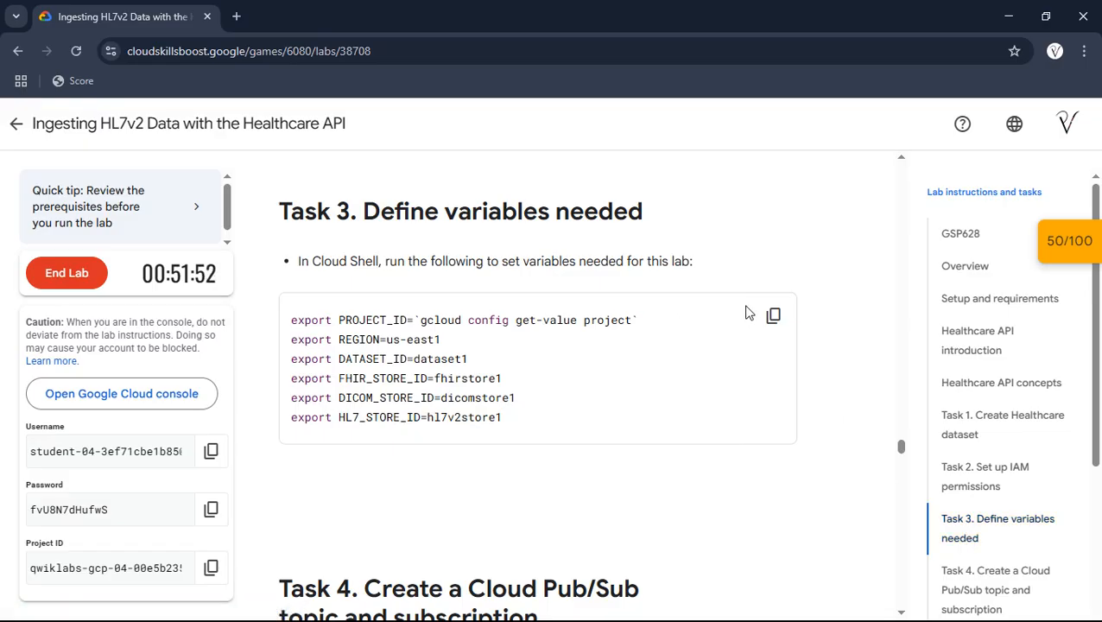
left_click(772, 316)
key("alt+Tab")
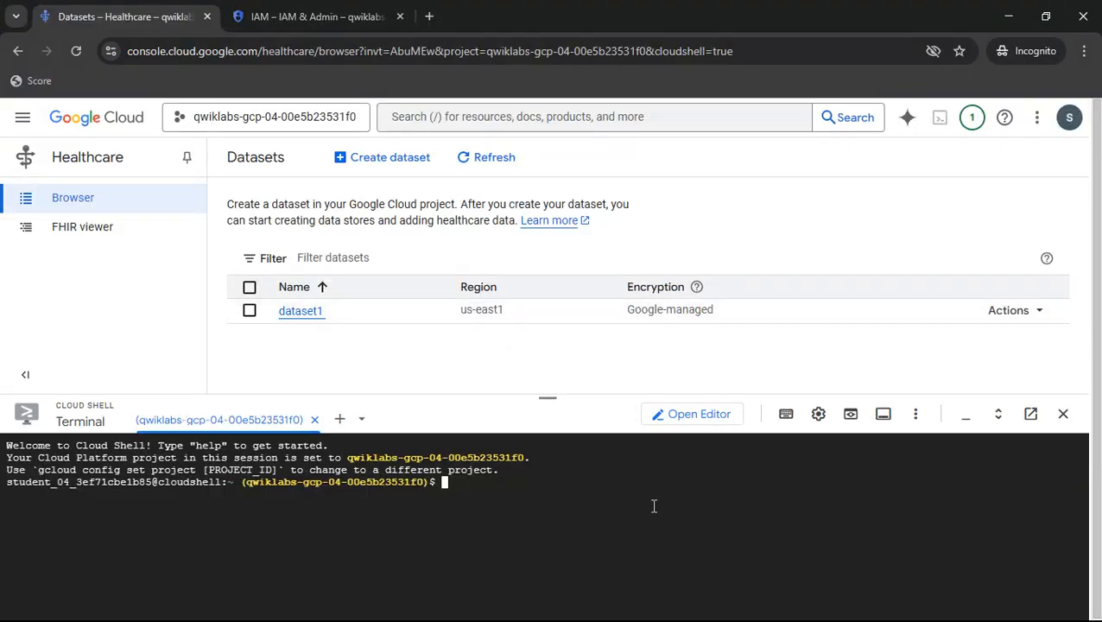
key("ctrl+v")
key("Return")
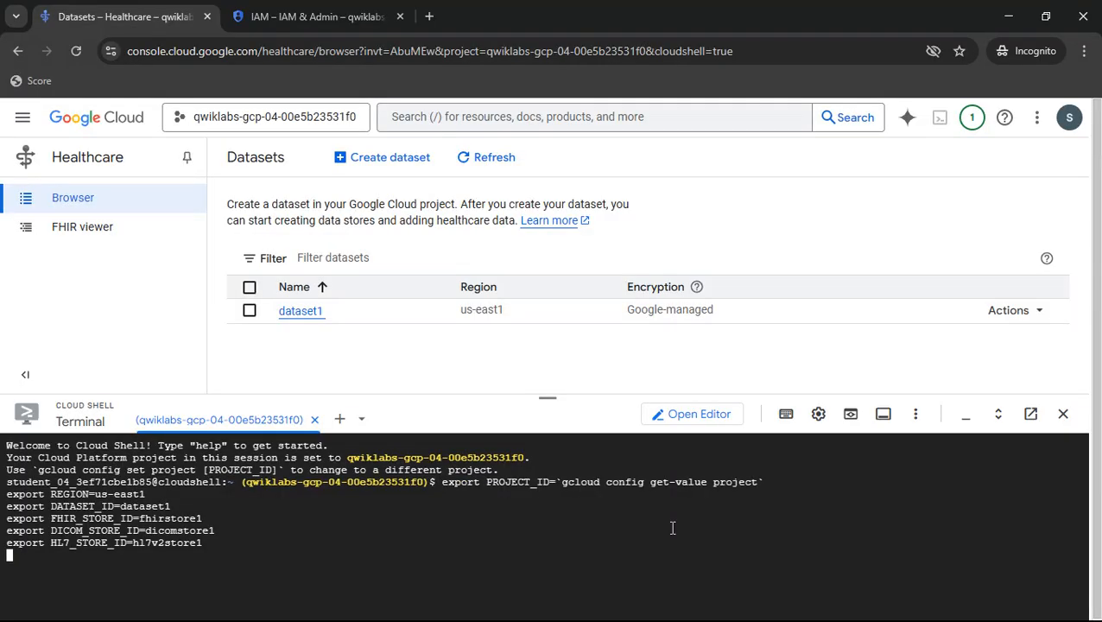
- Create the Pub/Sub topic hl7topic in Cloud Shell with the gcloud command copied from Task 4 of the lab
key("alt+Tab")
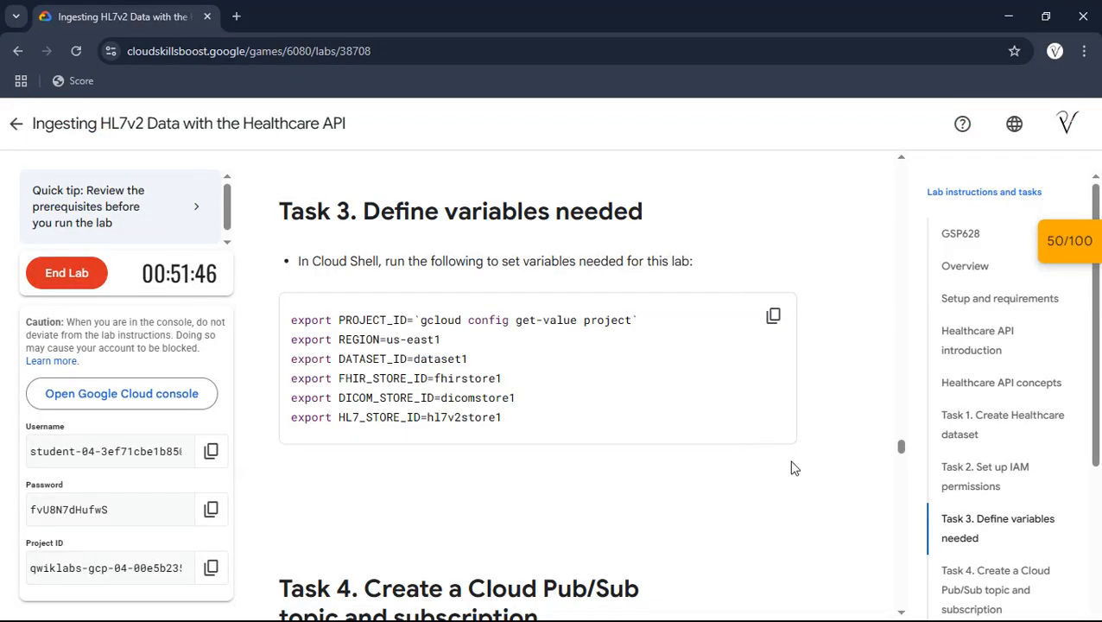
scroll(875, 423, "down", 1)
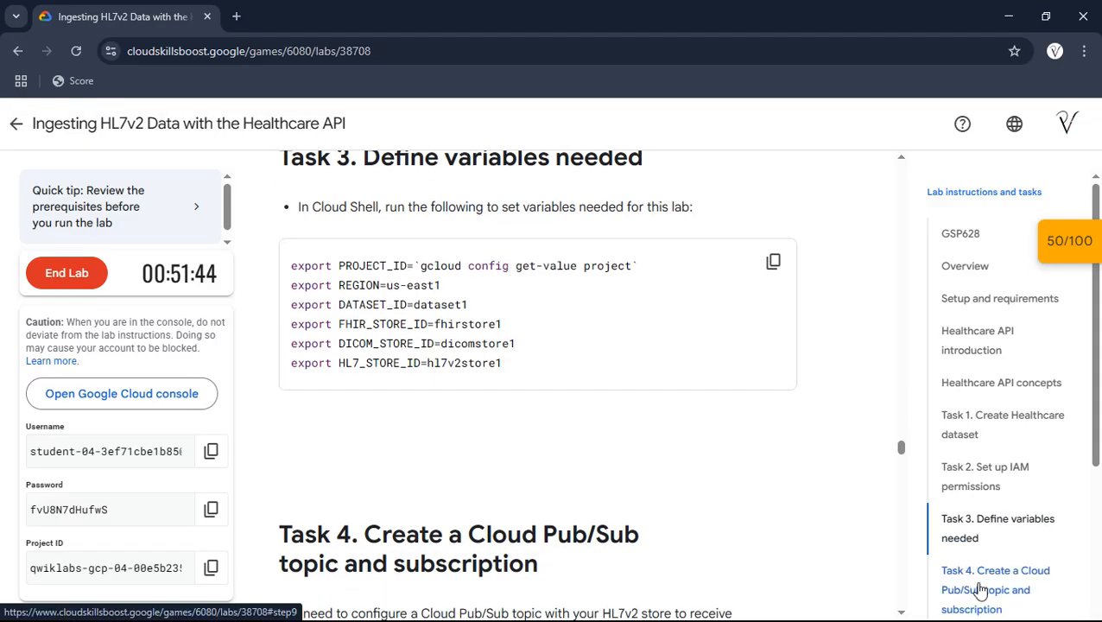
left_click(976, 580)
left_click(772, 404)
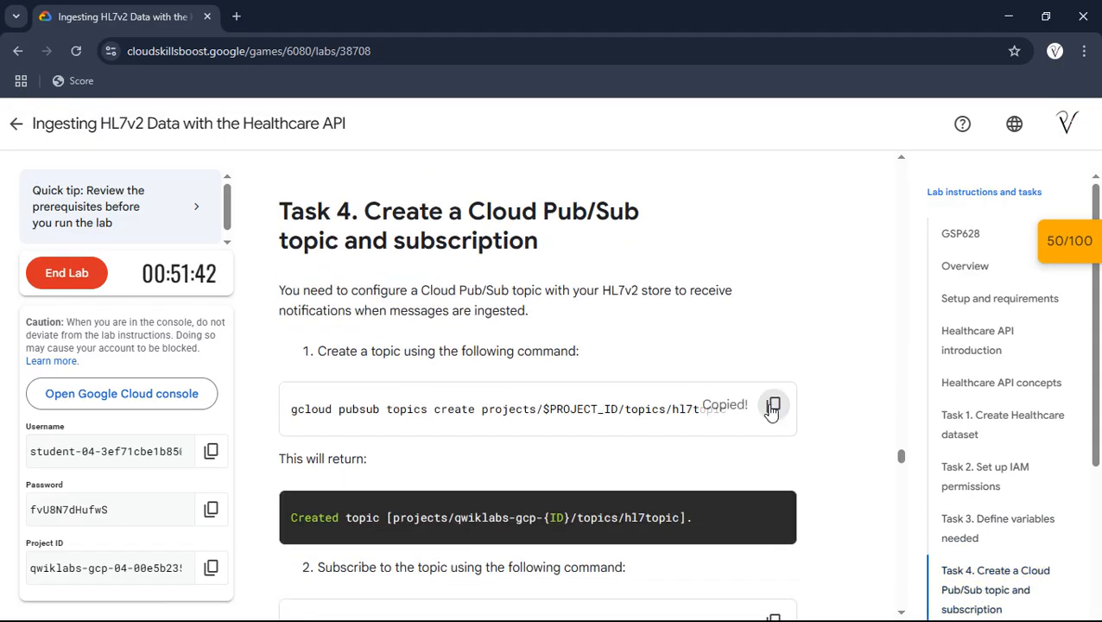
key("alt+Tab")
key("ctrl+v")
key("Return")
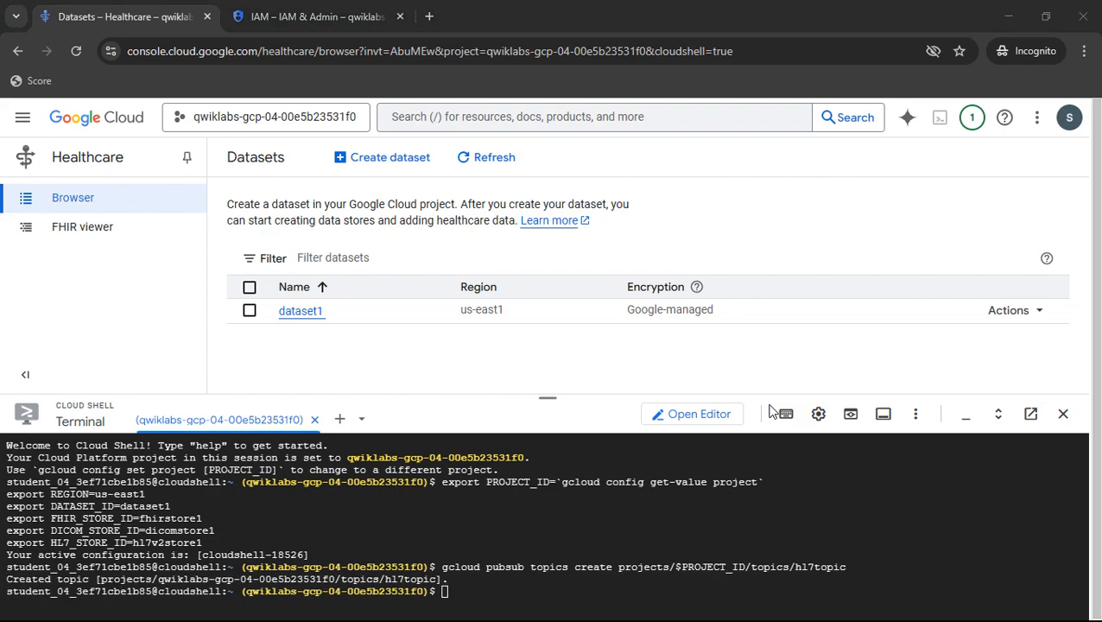
- Try to copy the lab's Pub/Sub subscription command and run it in Cloud Shell
key("alt+Tab")
scroll(714, 313, "down", 2)
scroll(715, 314, "down", 2)
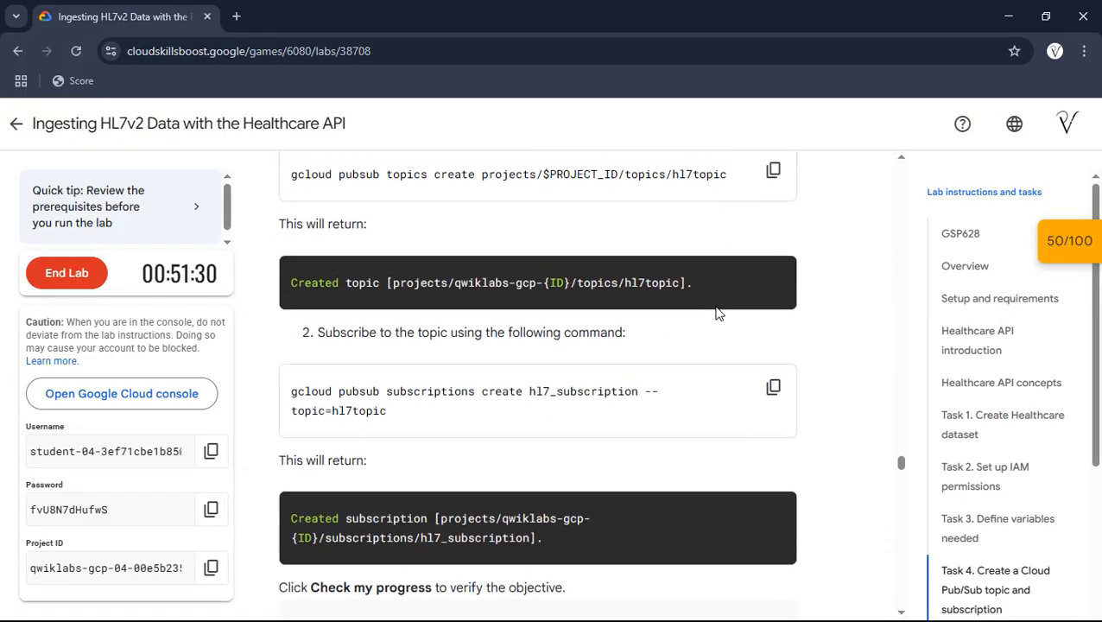
left_click(771, 354)
key("alt+Tab")
key("ctrl+v")
key("Return")
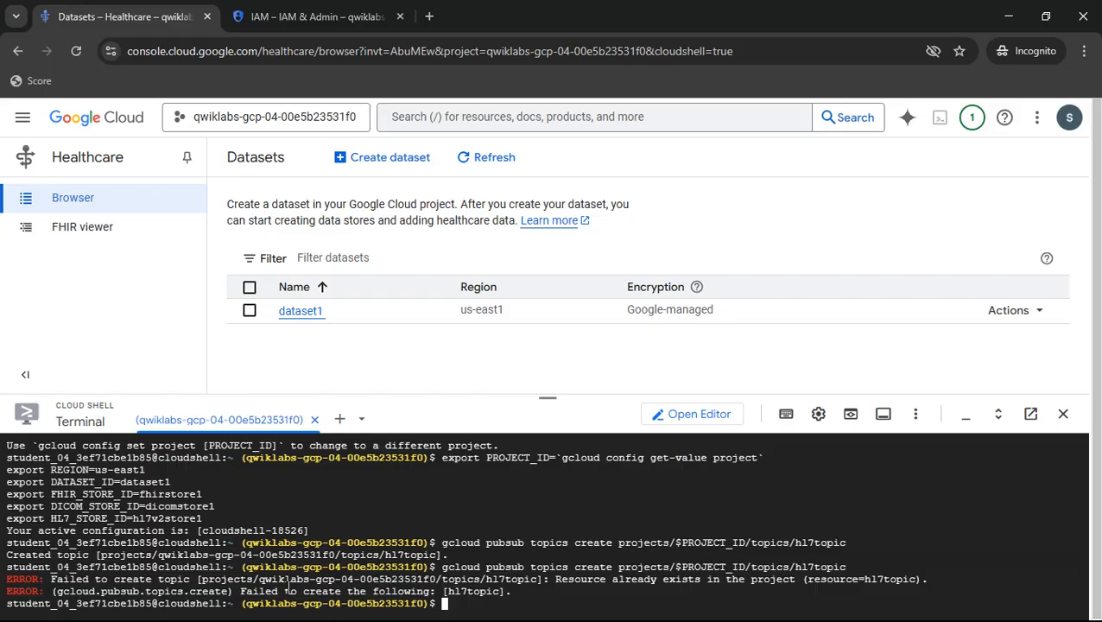
- Copy the lab's subscribe command and run it in Cloud Shell to create hl7_subscription for the topic hl7topic
key("alt+Tab")
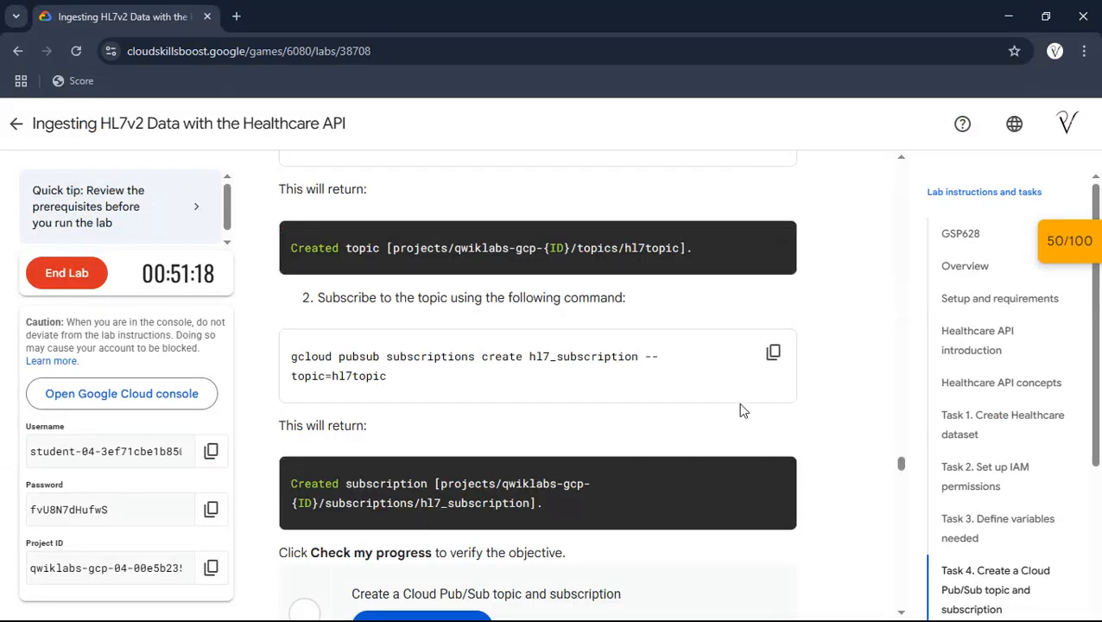
scroll(741, 411, "down", 1)
scroll(741, 411, "up", 1)
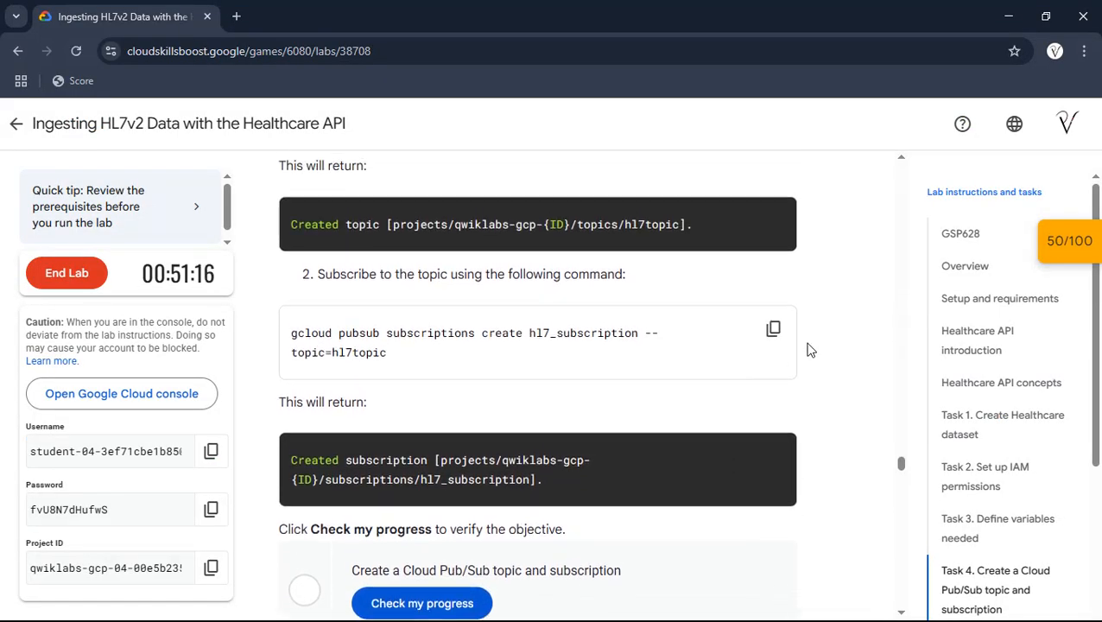
left_click(773, 352)
key("alt+Tab")
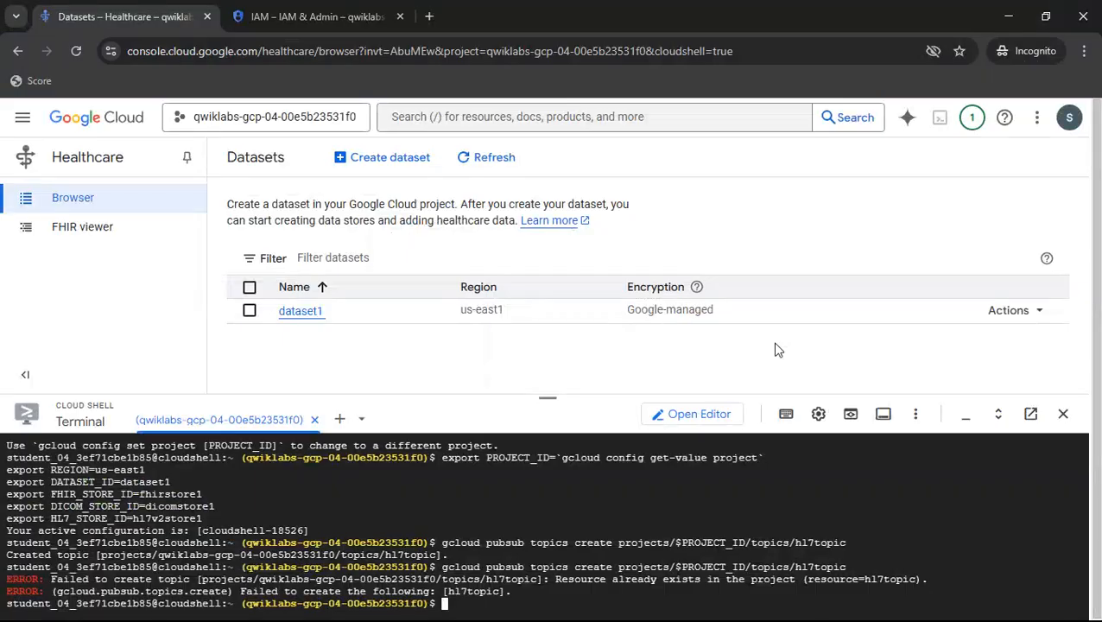
key("ctrl+v")
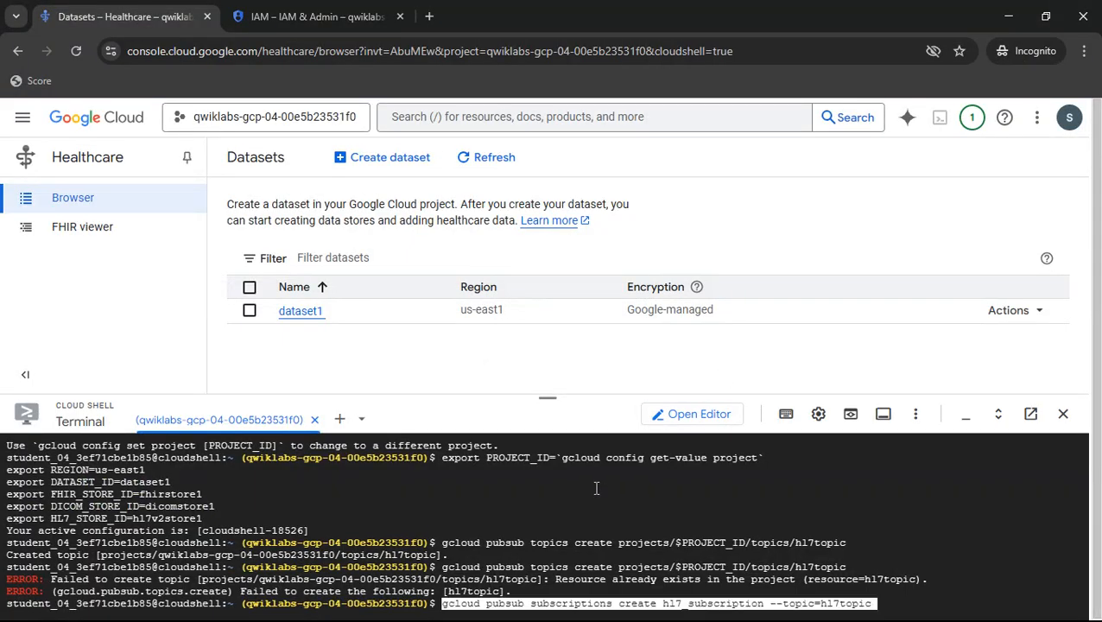
key("Return")
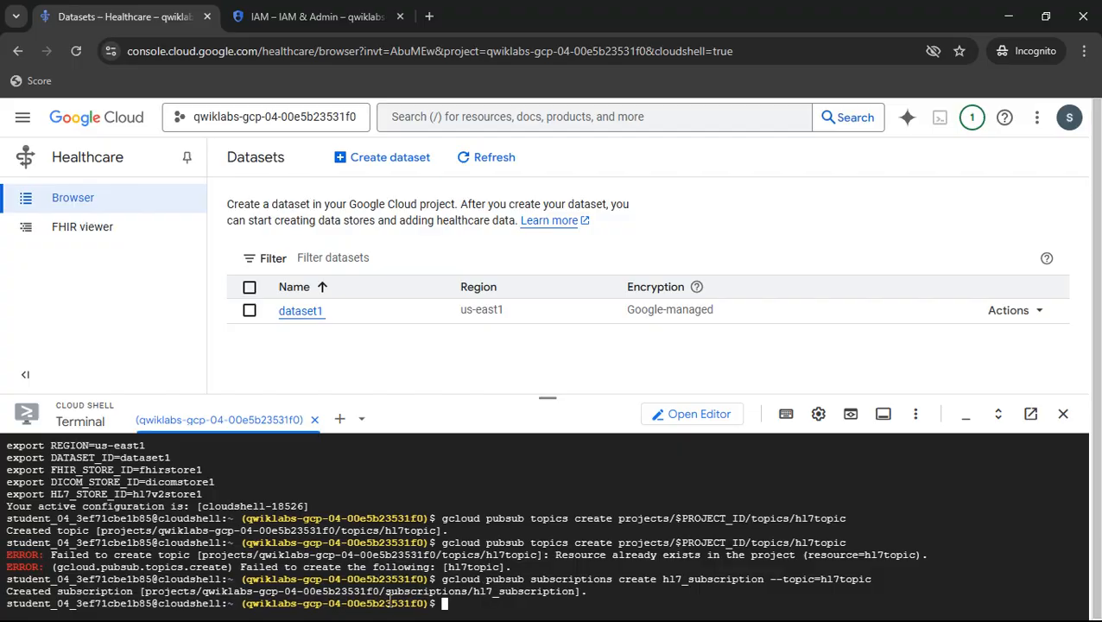
- Check the progress of the lab's "Create a Cloud Pub/Sub topic and subscription" objective and review the Cloud Shell output against the Task 4 instructions
key("alt+Tab")
scroll(580, 401, "up", 2)
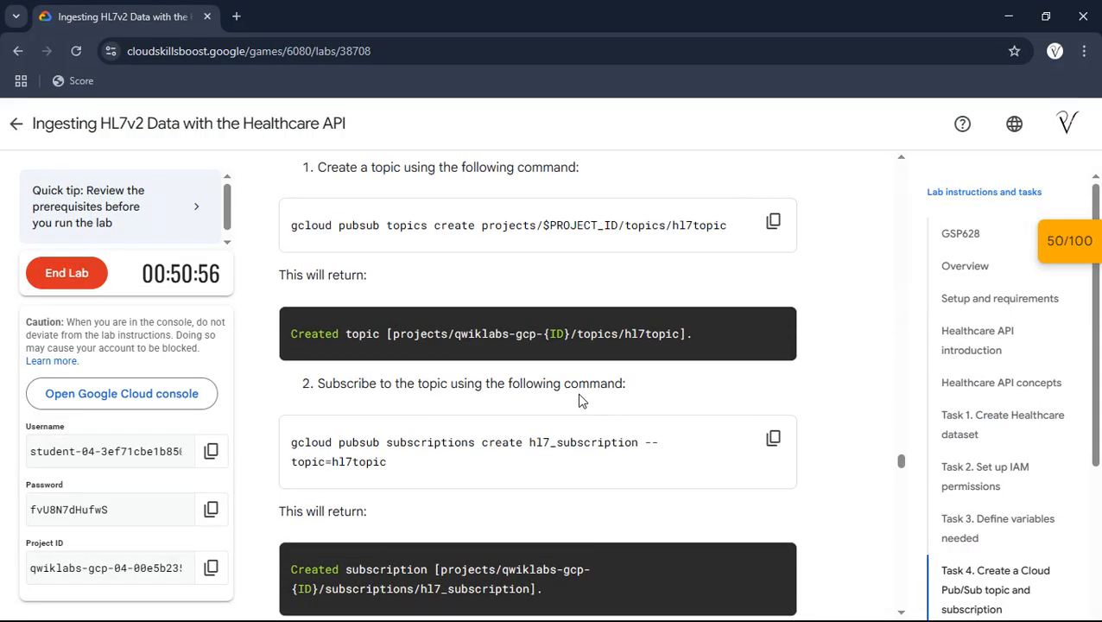
scroll(553, 397, "down", 2)
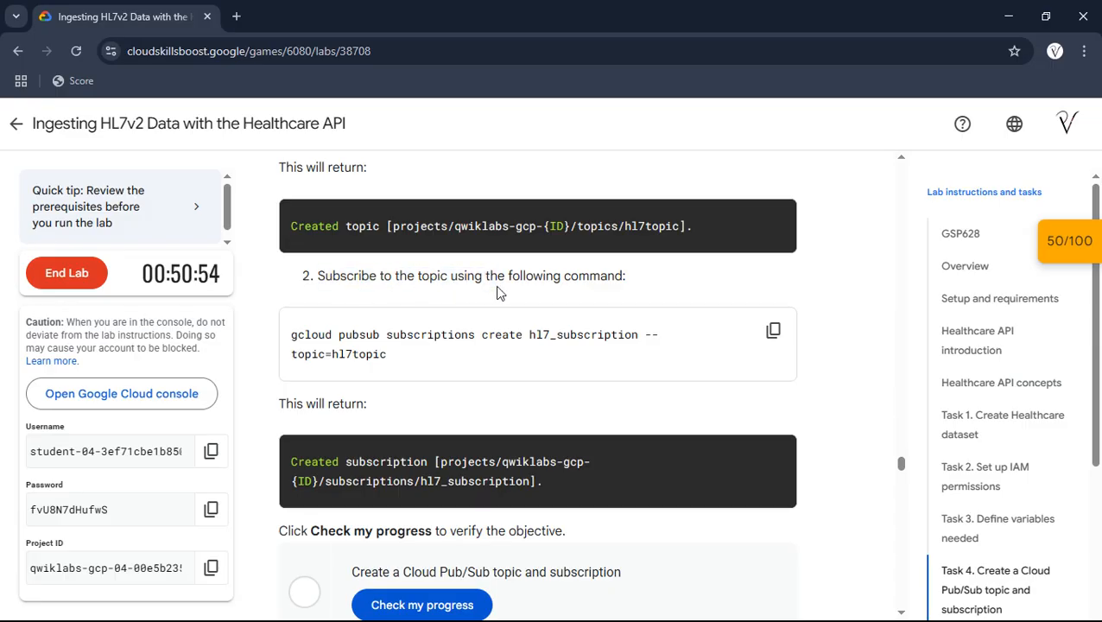
scroll(497, 292, "down", 2)
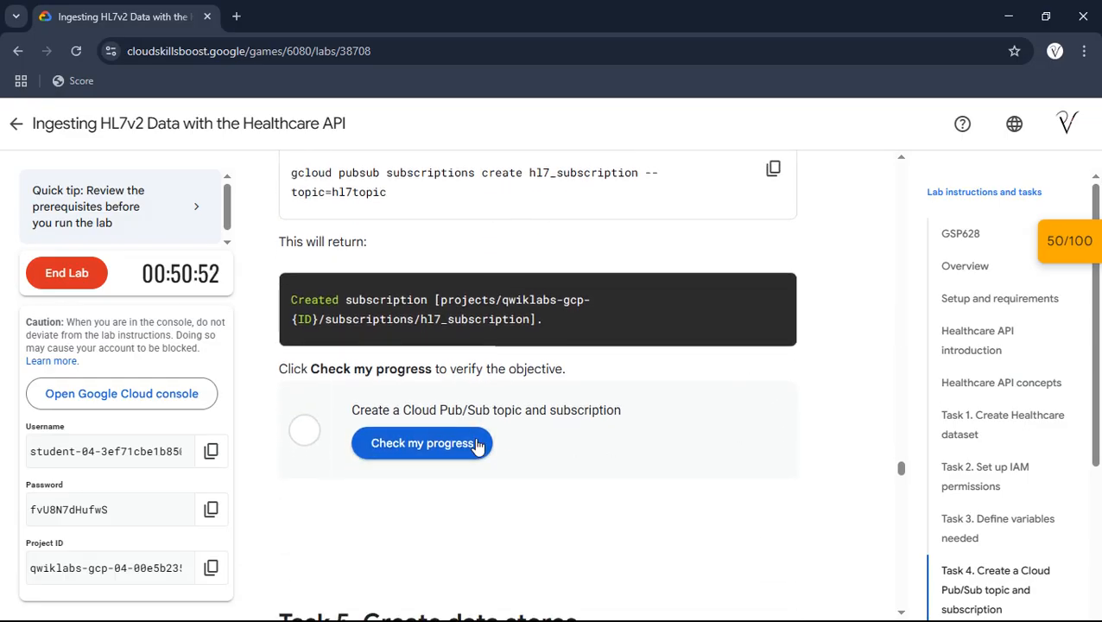
left_click(477, 444)
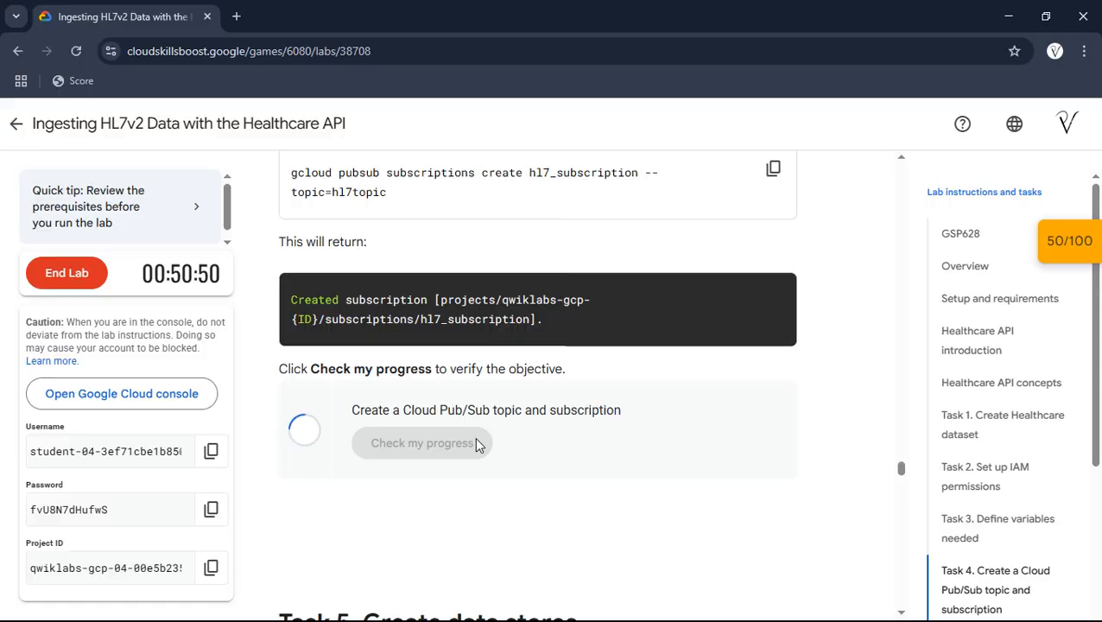
scroll(474, 436, "up", 2)
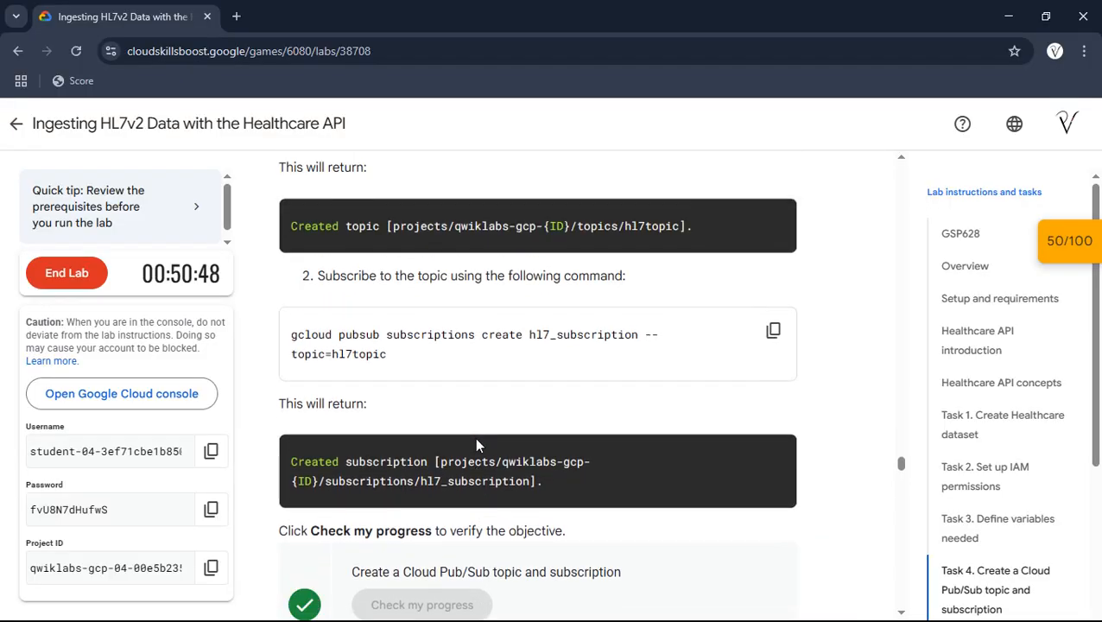
scroll(474, 436, "up", 1)
key("alt+Tab")
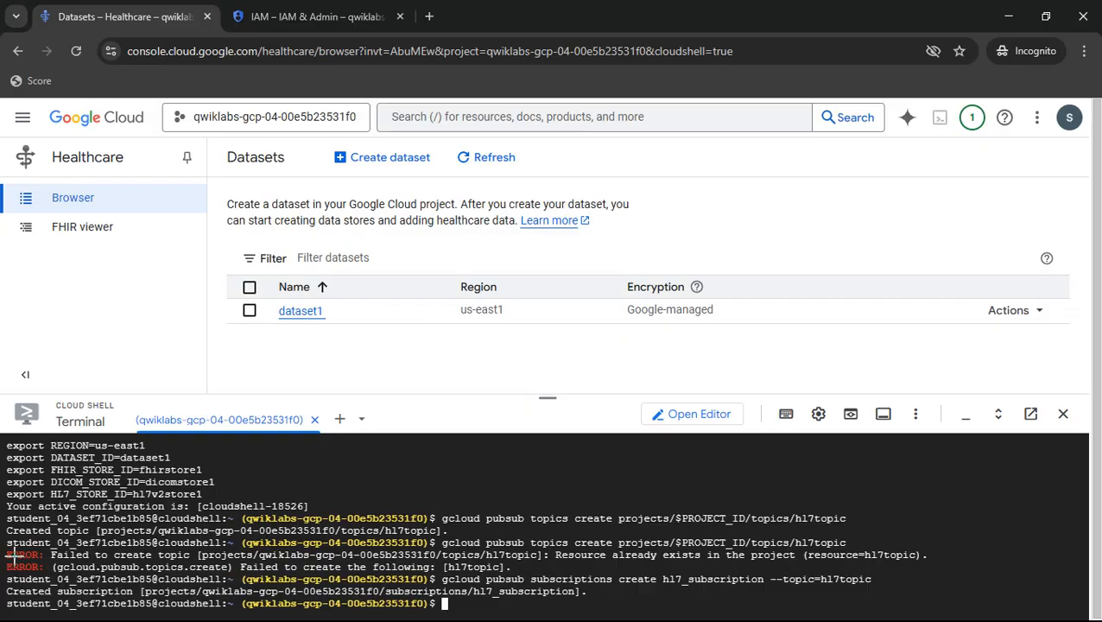
key("alt+Tab")
scroll(374, 460, "down", 1)
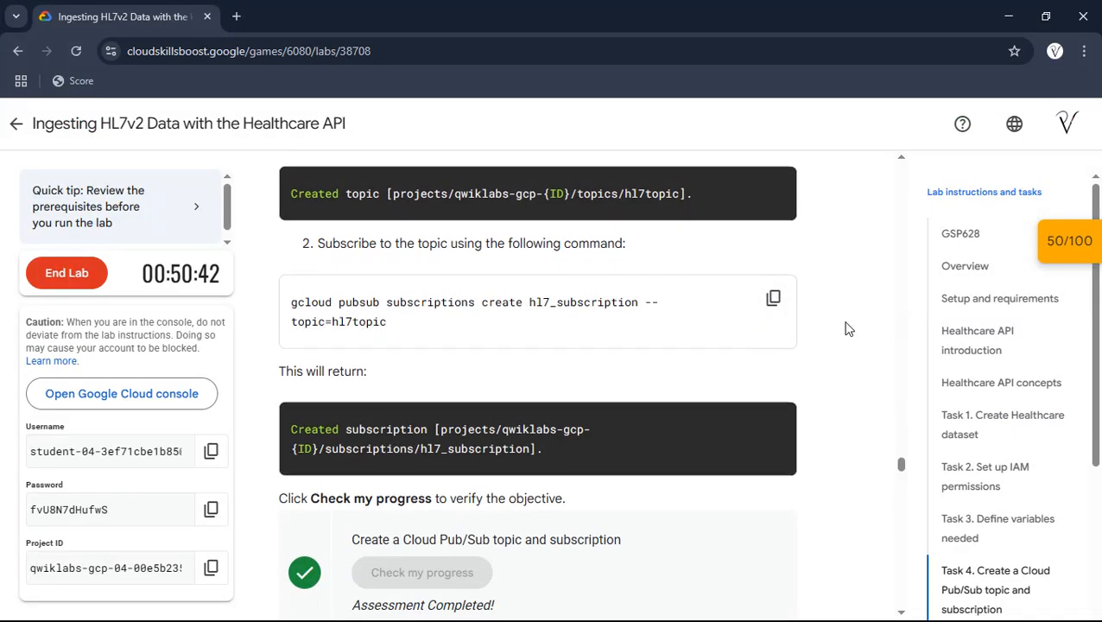
scroll(846, 328, "down", 2)
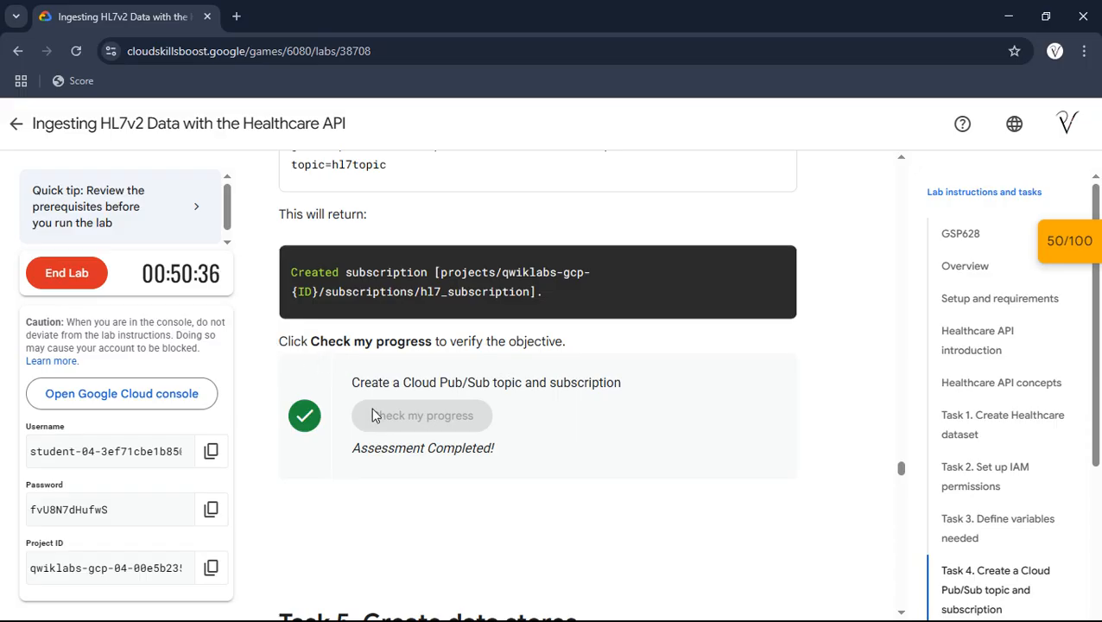
- Copy the HL7v2 store creation command from Task 5 of the lab and run it in Cloud Shell, with notifications sent to hl7topic
scroll(716, 395, "down", 1)
scroll(839, 393, "down", 4)
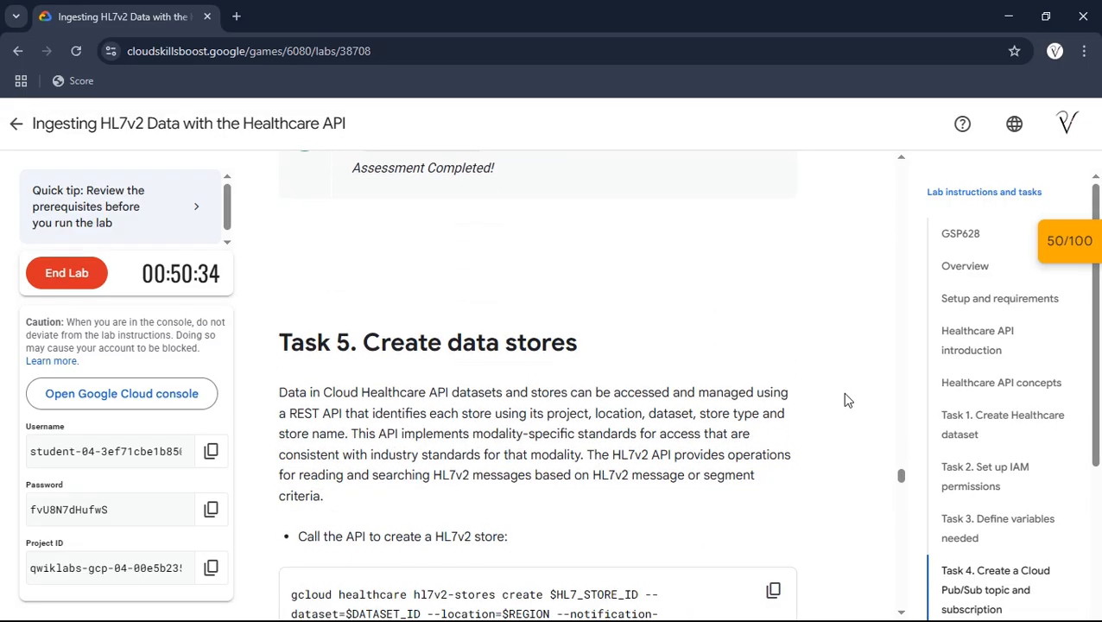
left_click(788, 346)
key("alt+Tab")
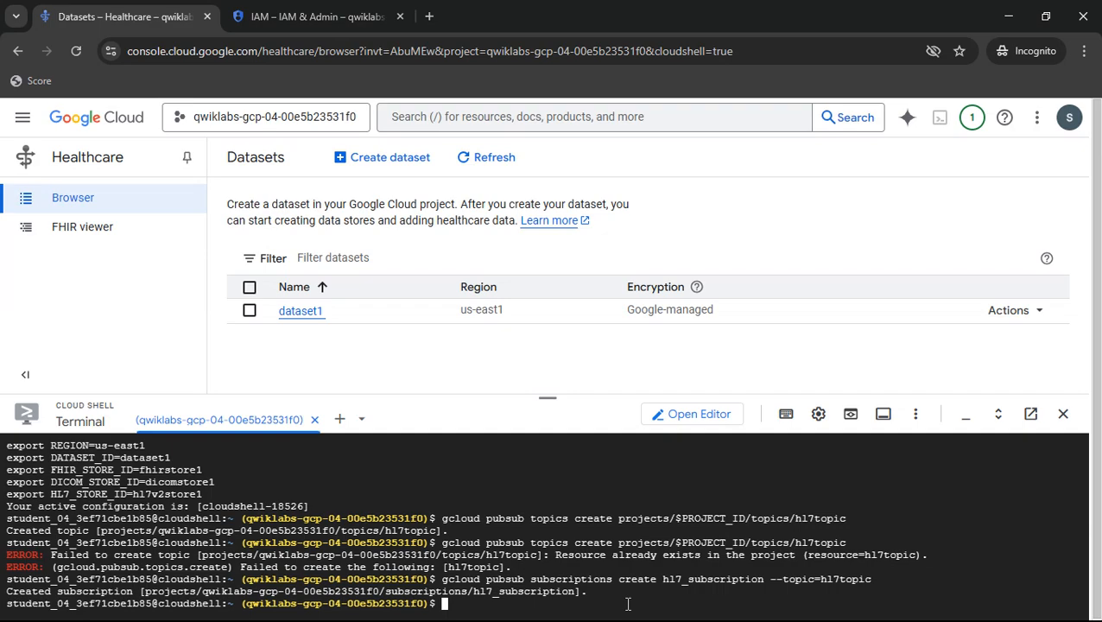
key("ctrl+v")
key("Return")
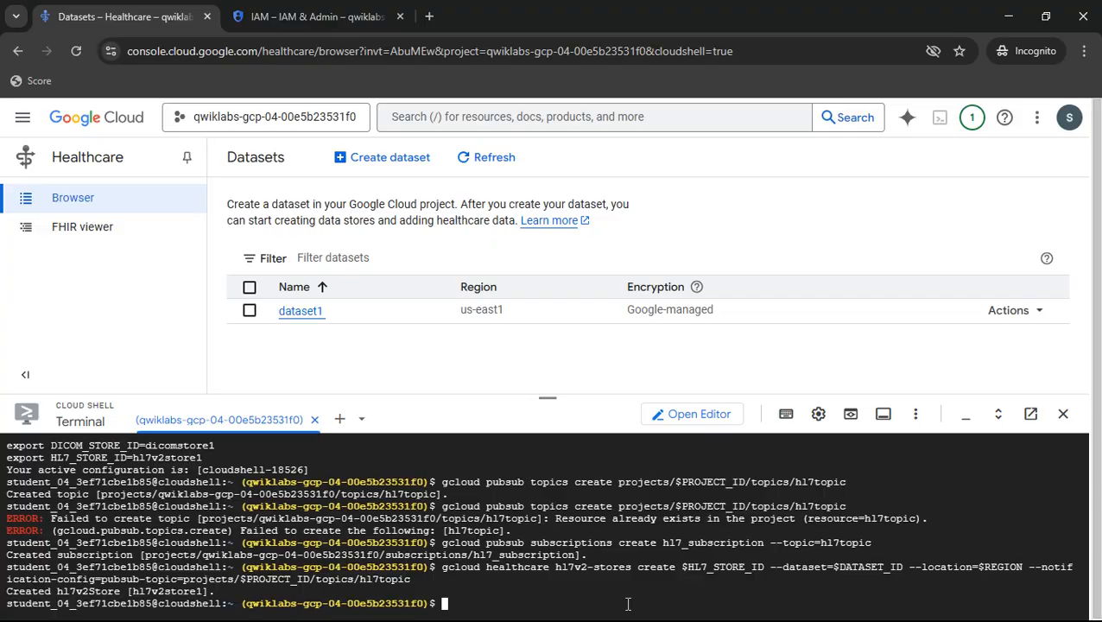
- Return to the lab page and check the progress of the "Create data store" objective in Task 5
key("alt+Tab")
scroll(678, 450, "down", 5)
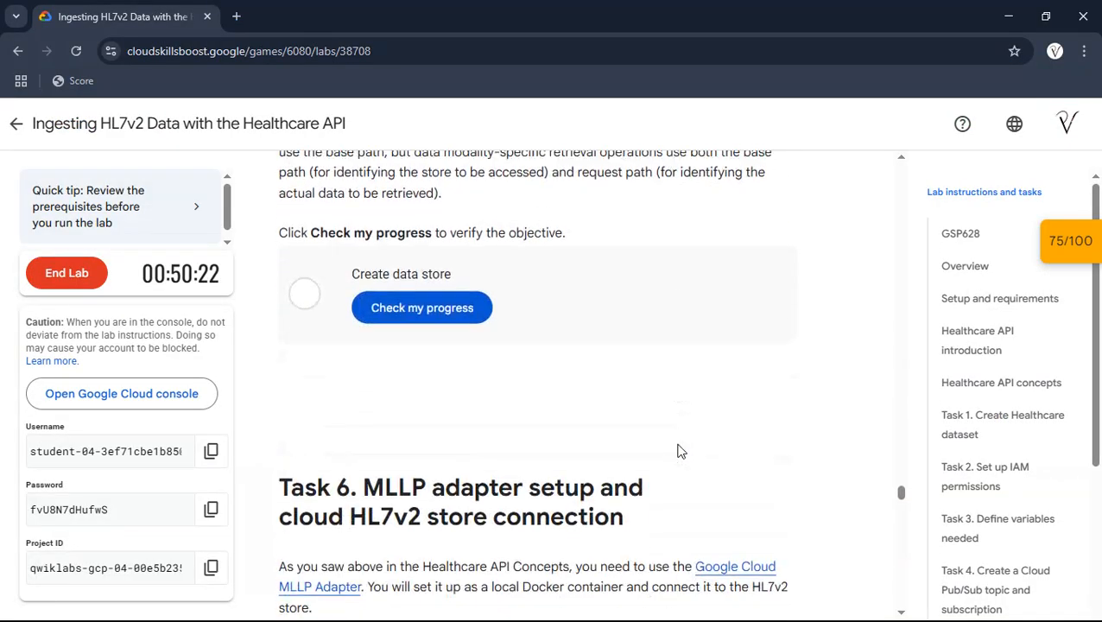
left_click(410, 299)
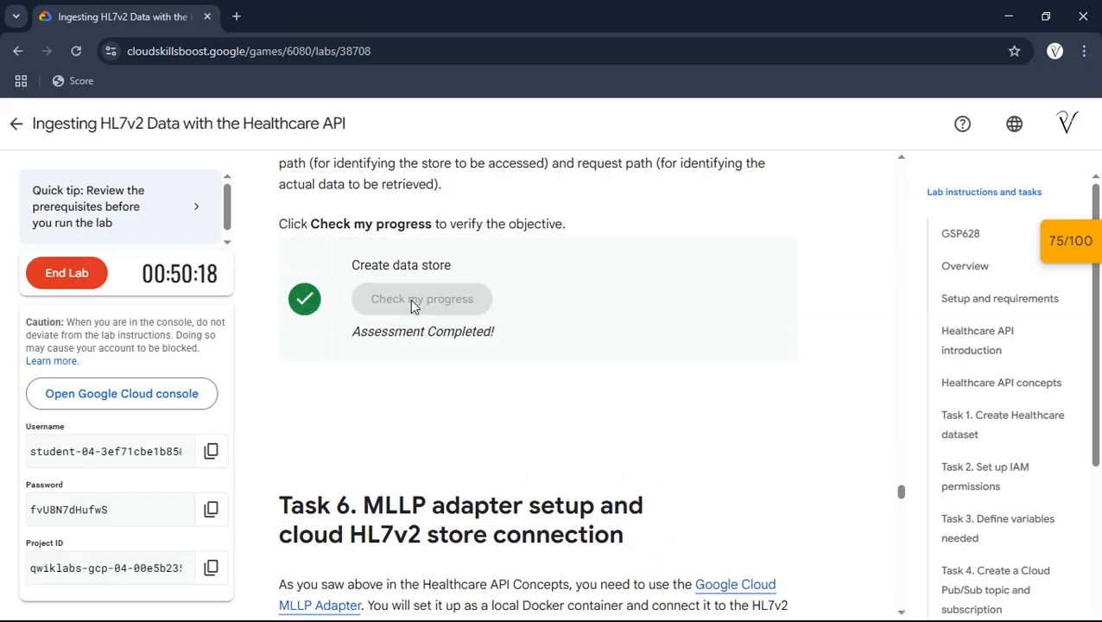
scroll(410, 299, "up", 3)
scroll(412, 306, "down", 3)
- Open the lab's Checkpoints score list, recheck the "Create data store" checkpoint there, and collapse the list
left_click(1072, 242)
scroll(961, 293, "down", 1)
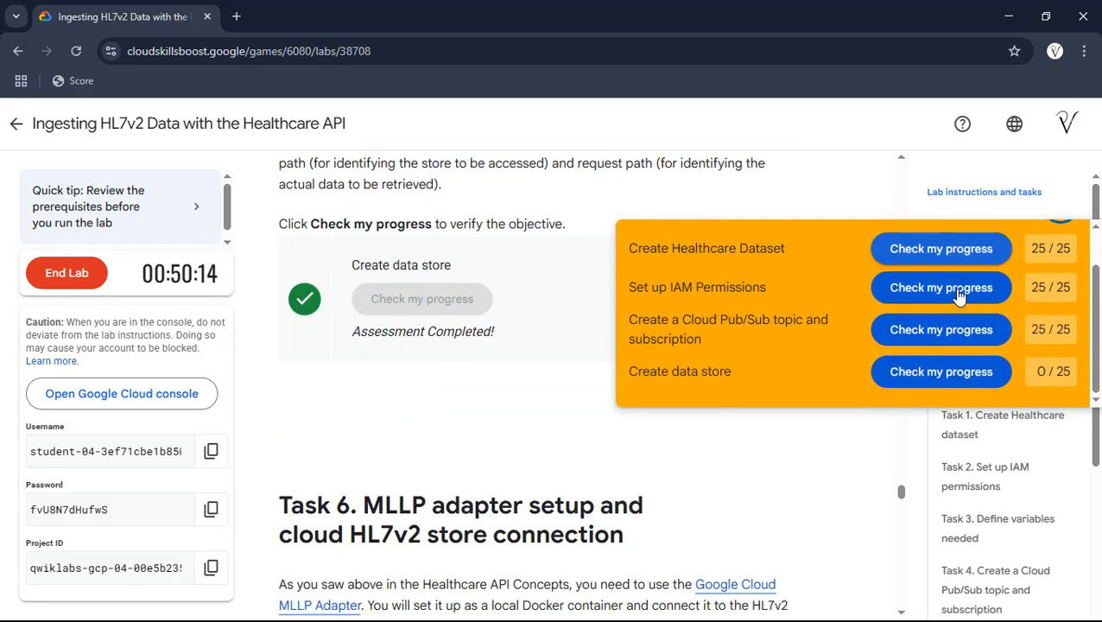
left_click(939, 378)
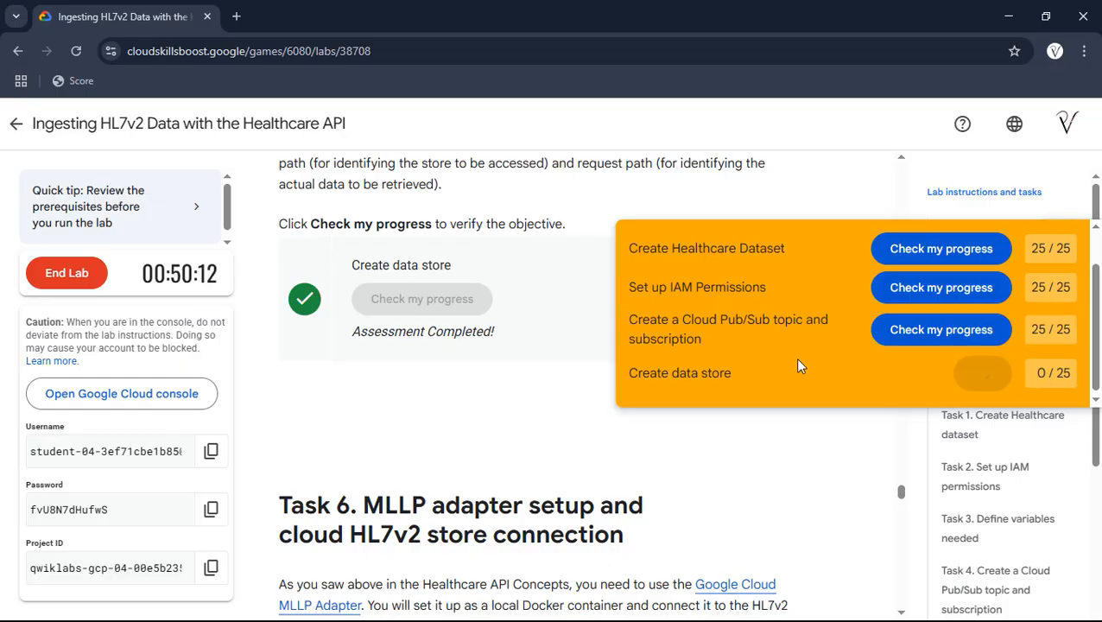
scroll(799, 366, "up", 1)
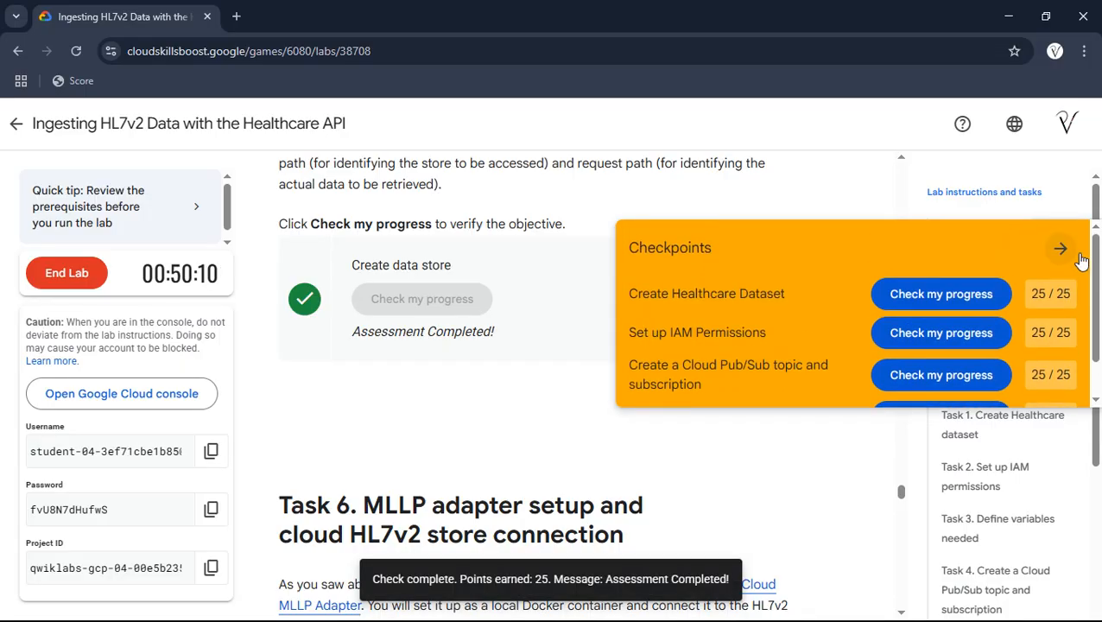
left_click(1060, 250)
- End the "Ingesting HL7v2 Data with the Healthcare API" lab and confirm ending it
scroll(614, 346, "up", 15)
scroll(614, 347, "up", 20)
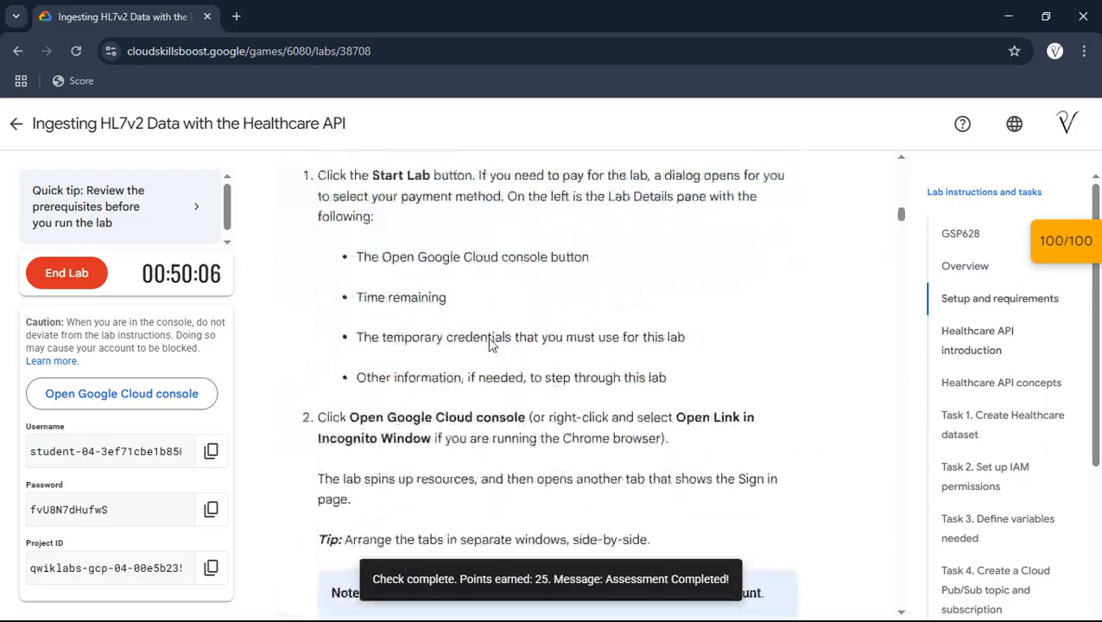
scroll(490, 344, "up", 3)
left_click(49, 272)
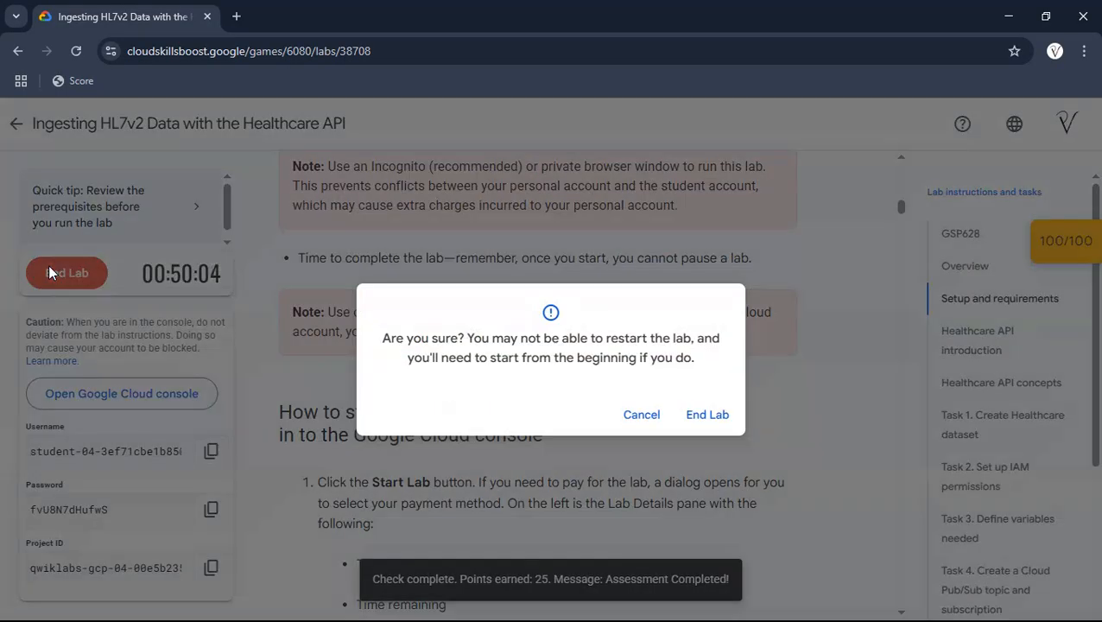
left_click(719, 417)
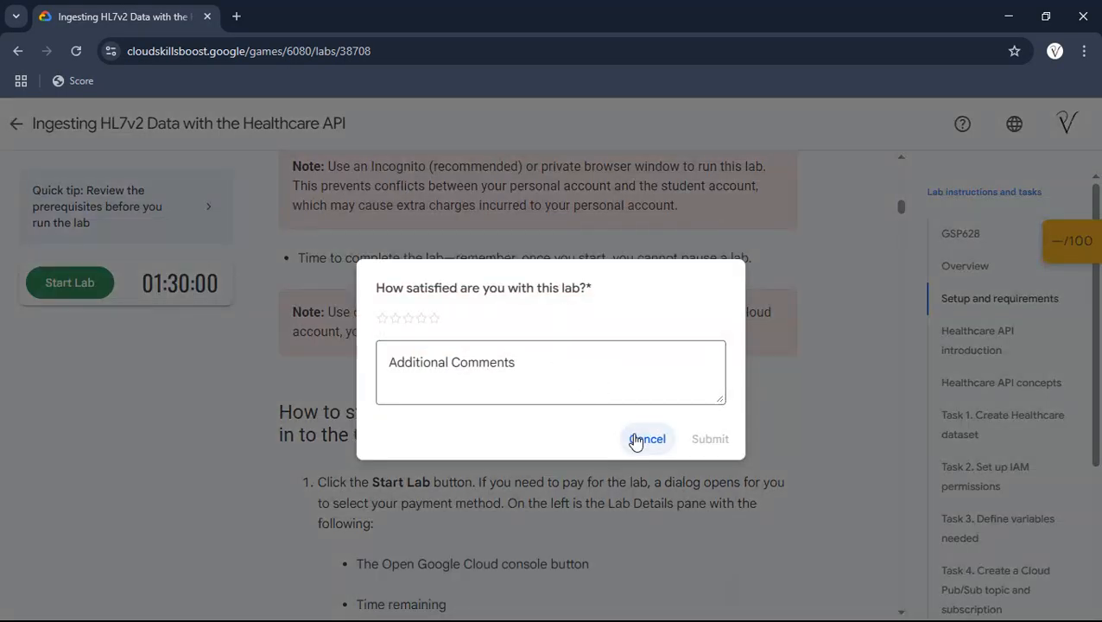
left_click(636, 440)
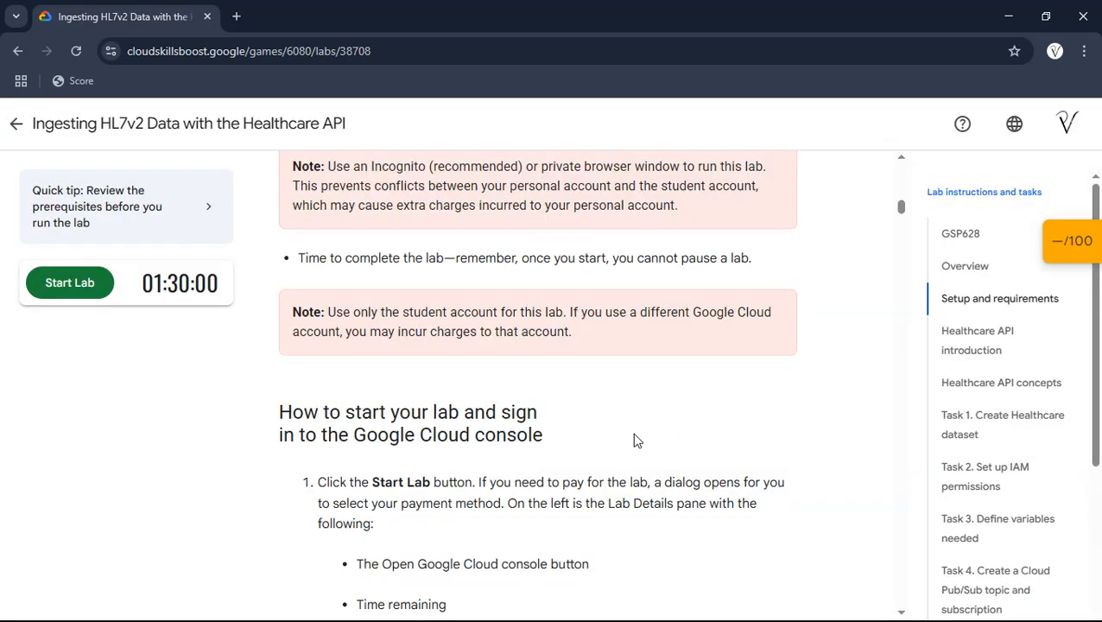